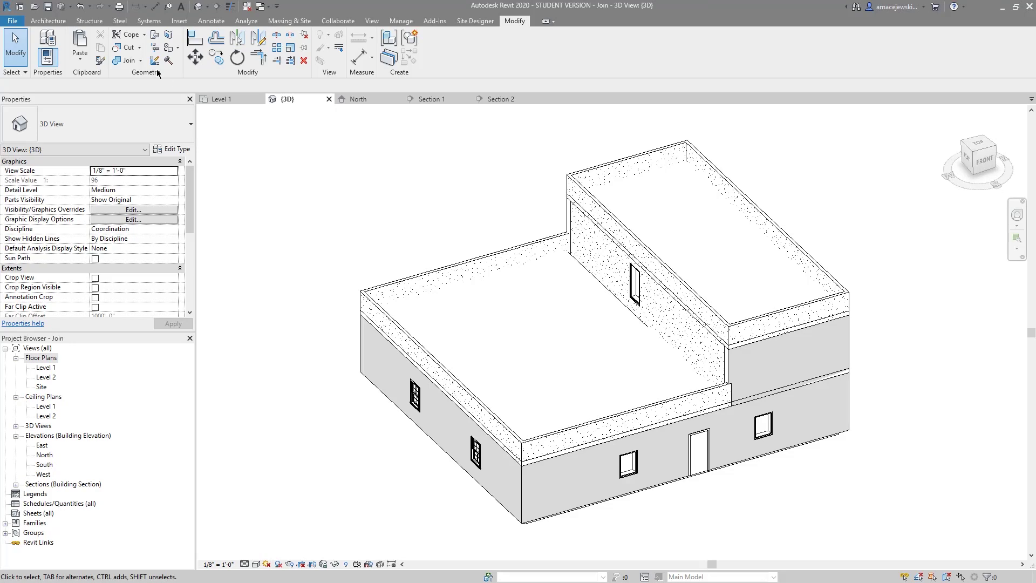
- Look over the roofs, parapets and exterior walls from the opposite side of the building in the 3D view
{"action": "left_click", "coordinate": [140, 60]}
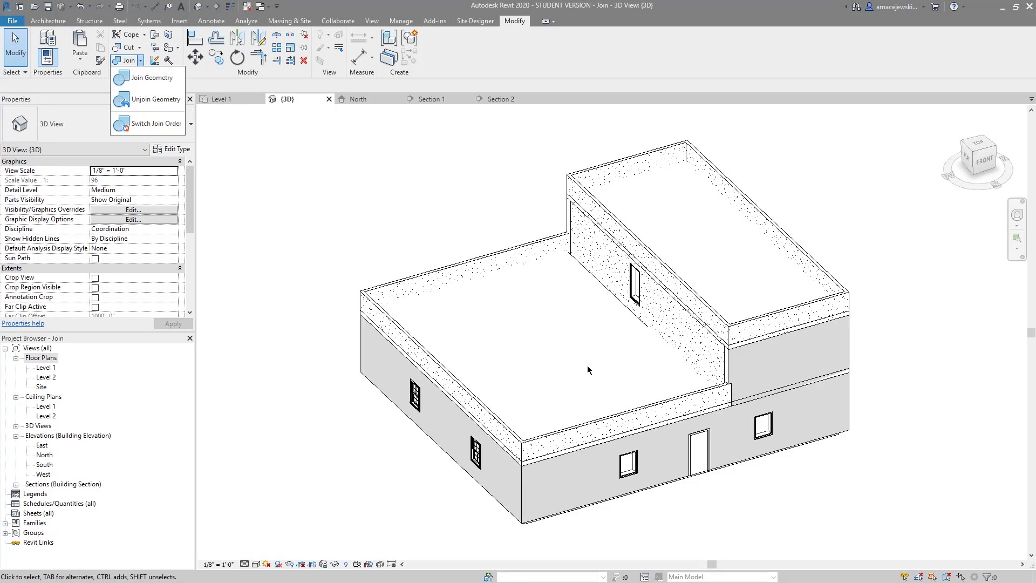
{"action": "middle_click_drag", "start_coordinate": [588, 365], "coordinate": [860, 366], "text": "shift"}
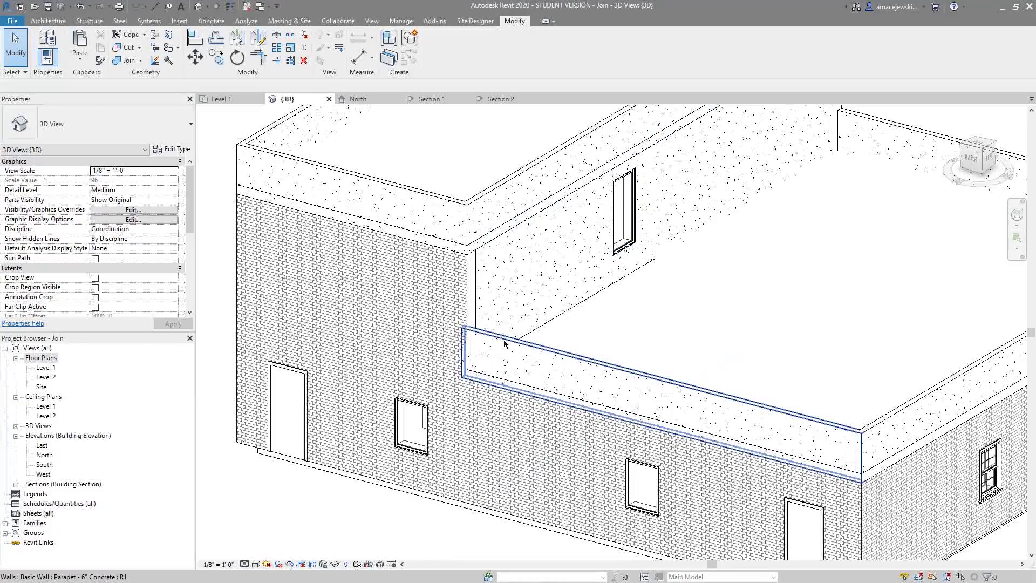
{"action": "scroll", "coordinate": [504, 343], "scroll_direction": "down", "scroll_amount": 3}
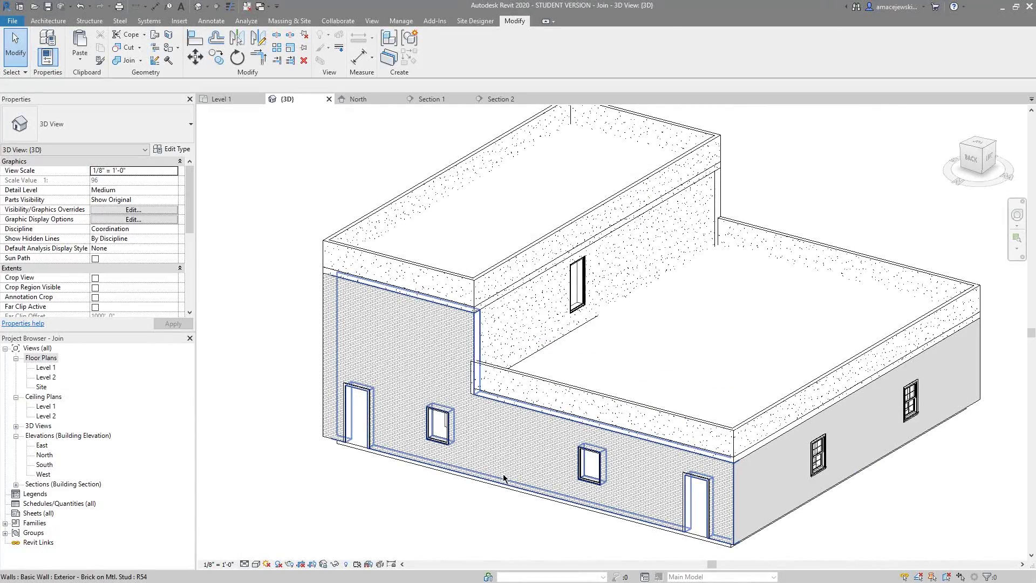
{"action": "middle_click_drag", "start_coordinate": [504, 478], "coordinate": [775, 520], "text": "shift"}
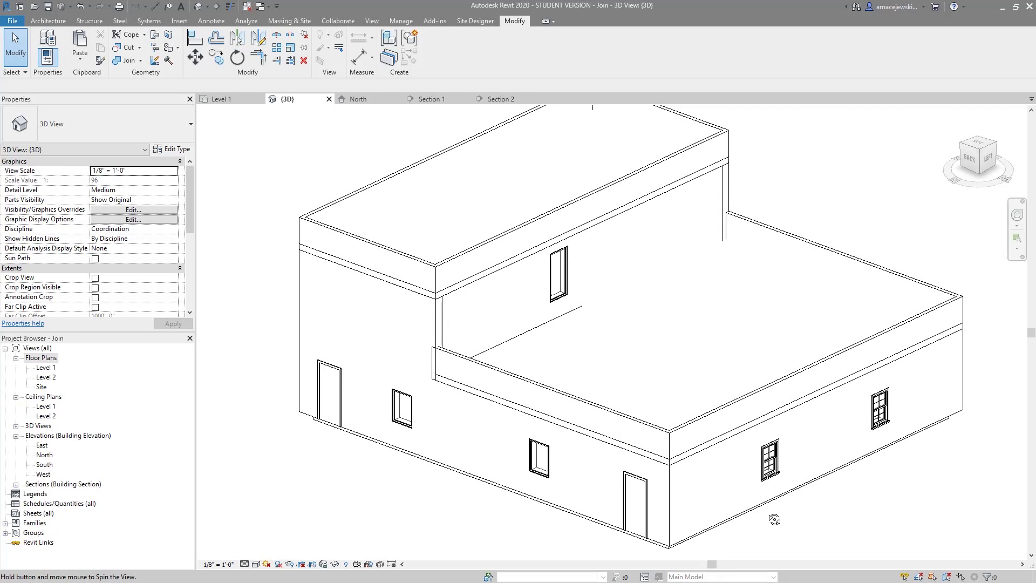
- Go to the Level 1 floor plan and open Section 1 from its section marker beside grid A
{"action": "left_click", "coordinate": [229, 101]}
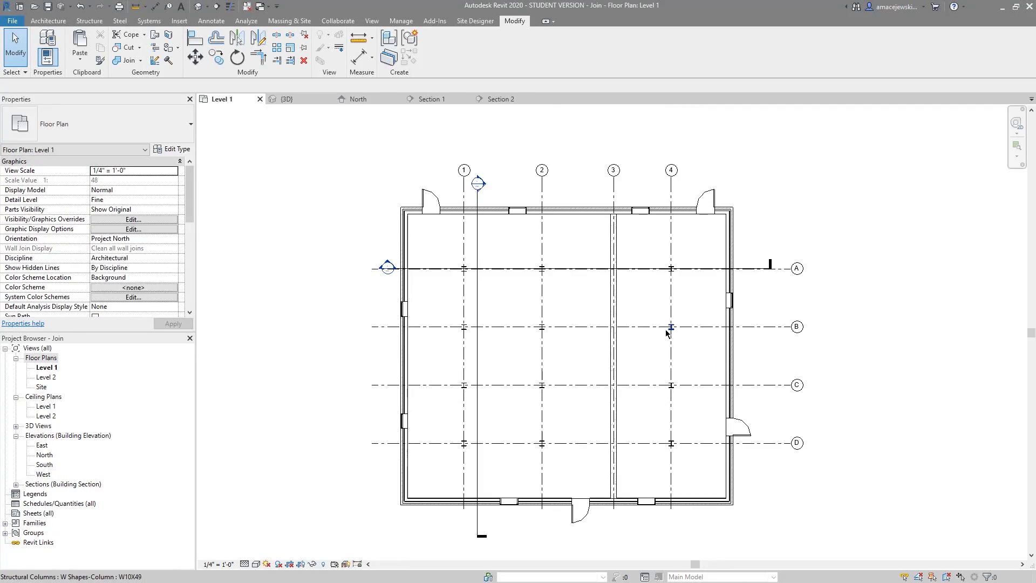
{"action": "scroll", "coordinate": [761, 365], "scroll_direction": "up", "scroll_amount": 1}
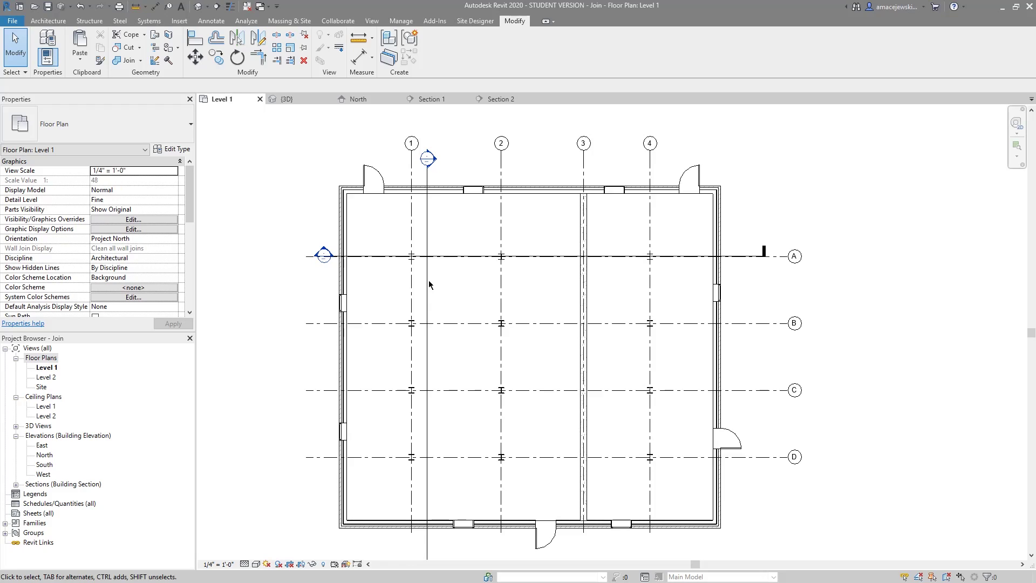
{"action": "middle_click_drag", "start_coordinate": [327, 213], "coordinate": [318, 244]}
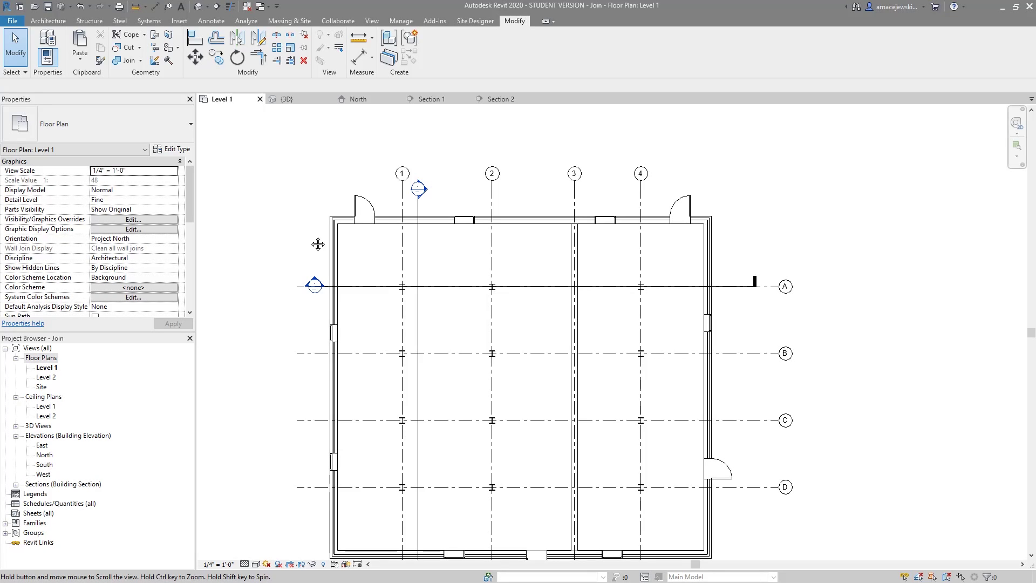
{"action": "double_click", "coordinate": [315, 285]}
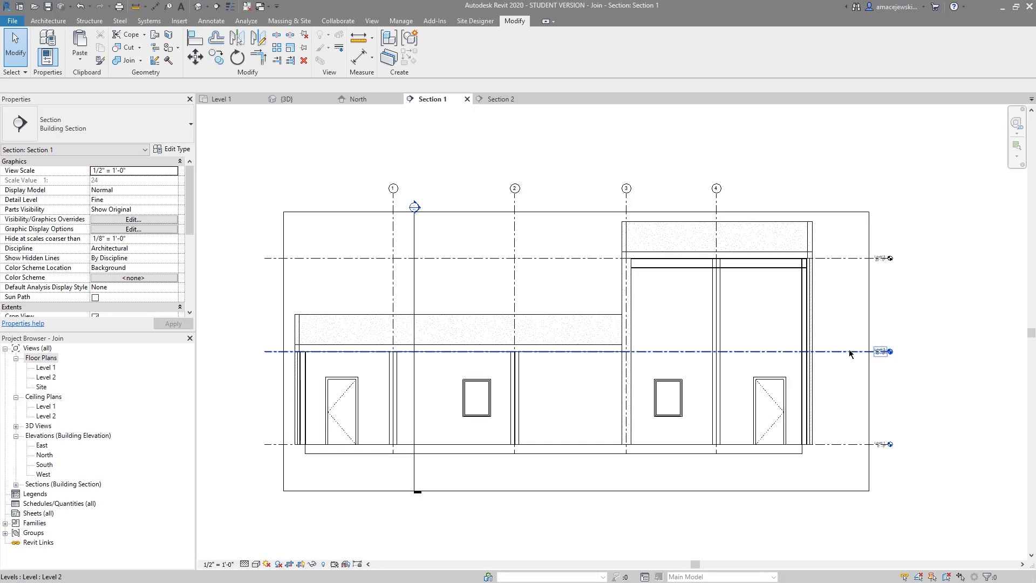
{"action": "scroll", "coordinate": [342, 348], "scroll_direction": "up", "scroll_amount": 1}
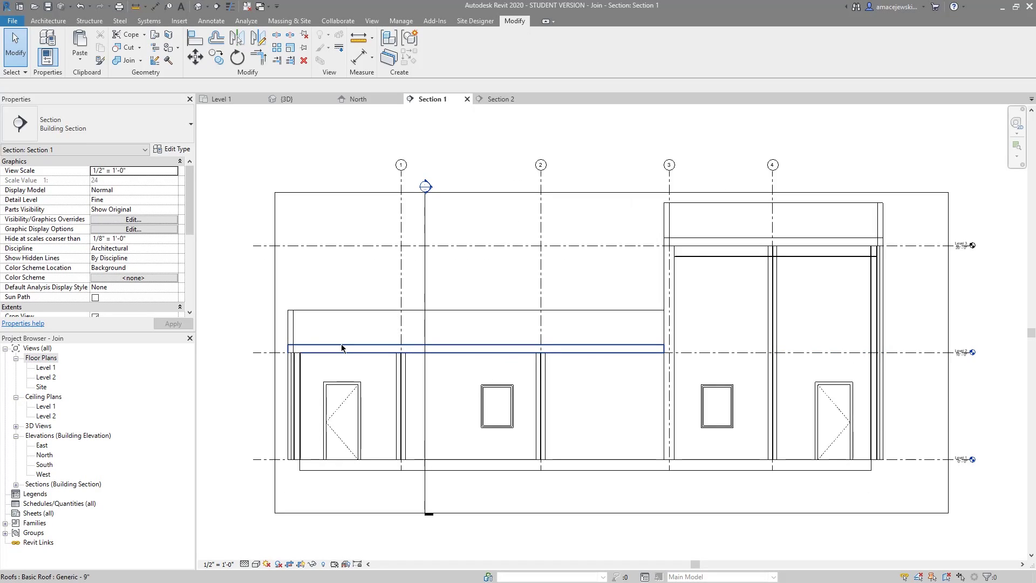
{"action": "scroll", "coordinate": [540, 282], "scroll_direction": "up", "scroll_amount": 1}
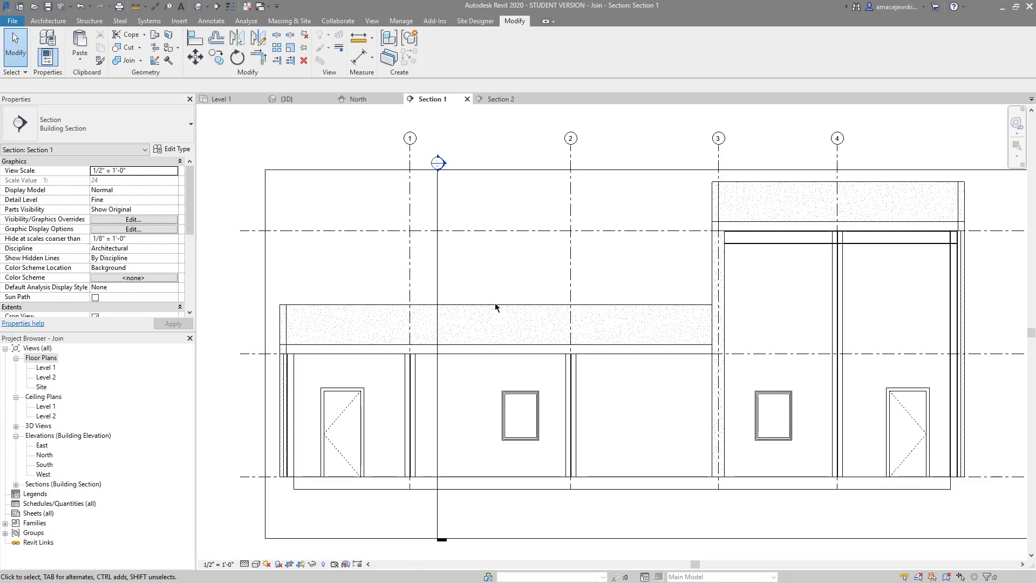
{"action": "mouse_move", "coordinate": [562, 290]}
{"action": "middle_mouse_down"}
{"action": "mouse_move", "coordinate": [511, 308]}
{"action": "mouse_move", "coordinate": [561, 295]}
{"action": "middle_mouse_up"}
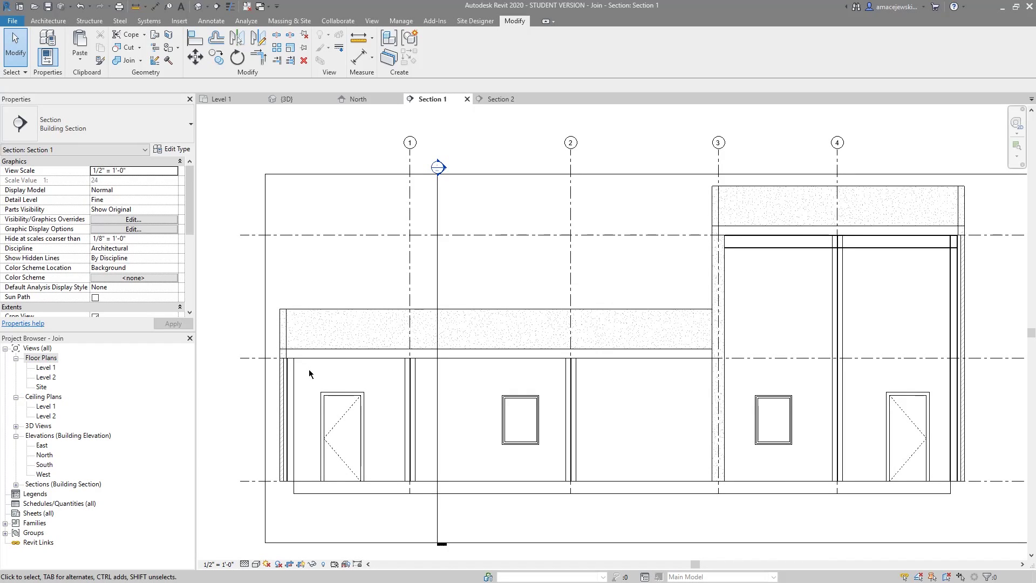
- Join the lower Generic - 9" roof with the concrete parapet wall at its outer end beyond grid 1
{"action": "middle_click_drag", "start_coordinate": [308, 372], "coordinate": [325, 357]}
{"action": "left_click", "coordinate": [125, 60]}
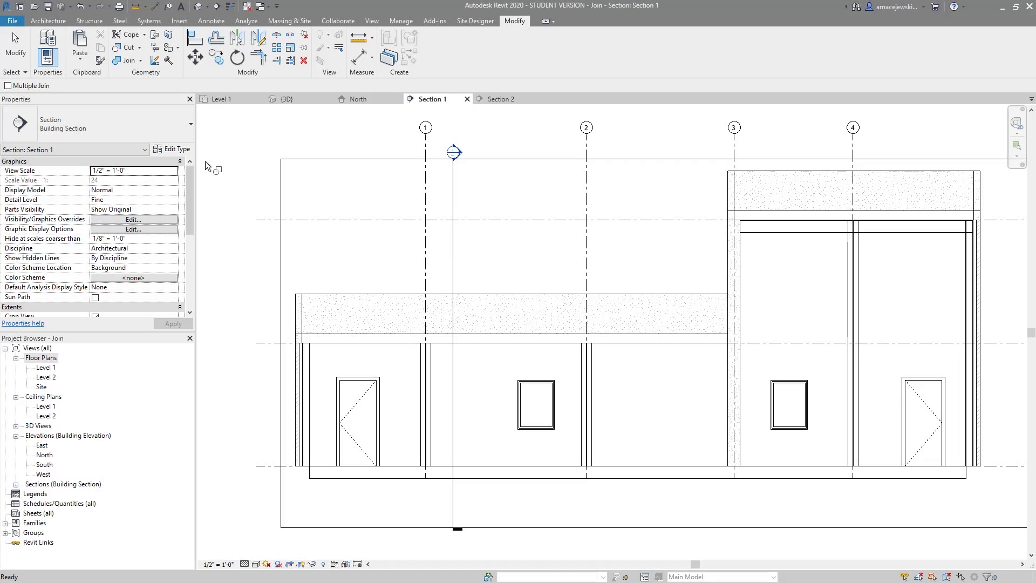
{"action": "scroll", "coordinate": [270, 336], "scroll_direction": "up", "scroll_amount": 4}
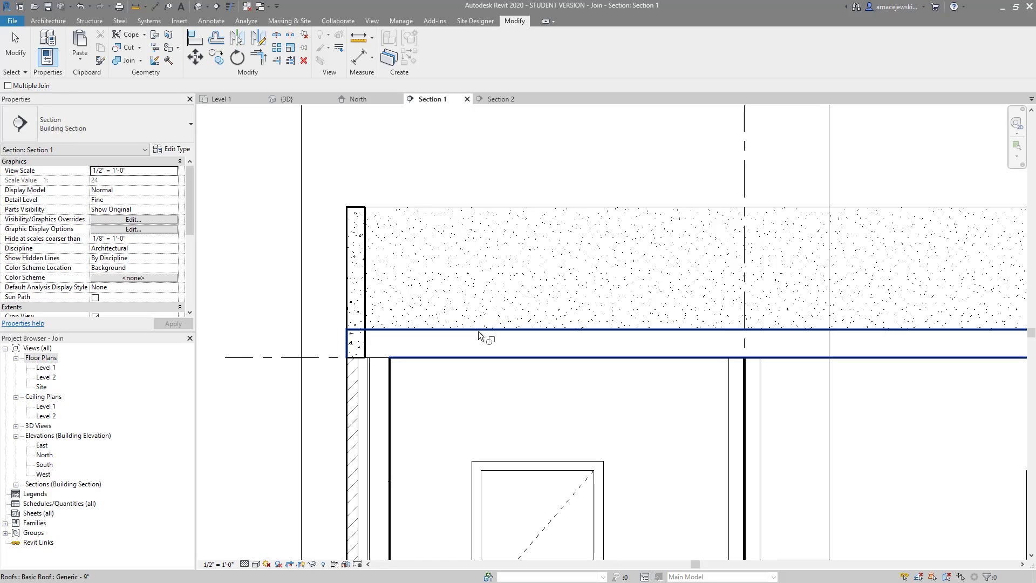
{"action": "middle_click_drag", "start_coordinate": [478, 333], "coordinate": [483, 303]}
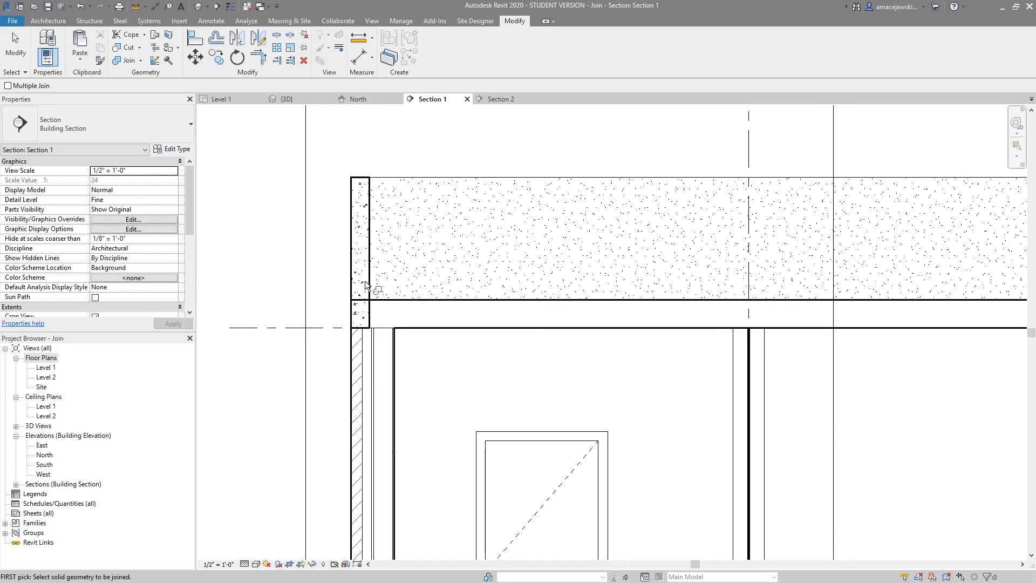
{"action": "left_click", "coordinate": [438, 318]}
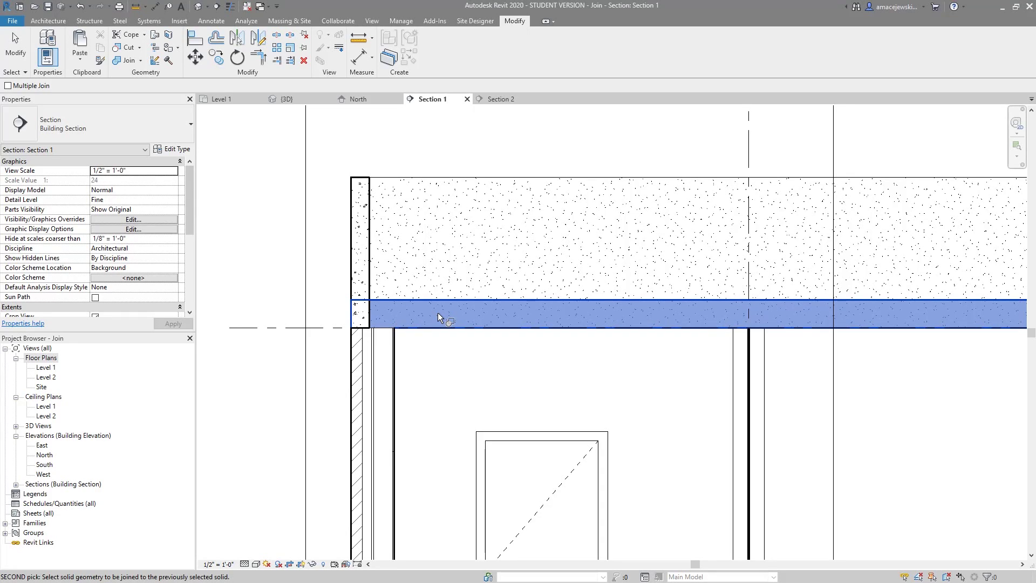
{"action": "left_click", "coordinate": [376, 250]}
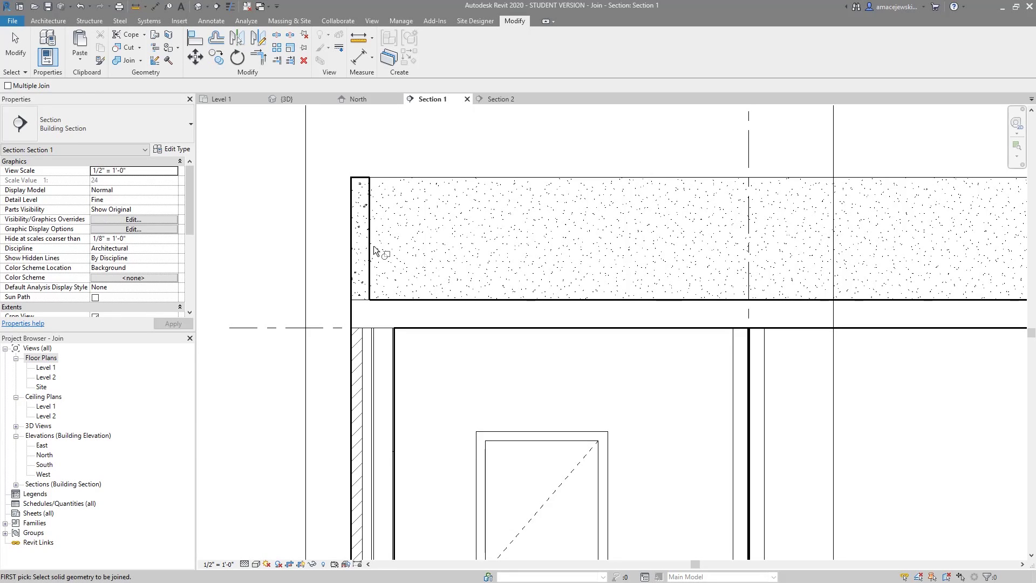
{"action": "scroll", "coordinate": [376, 250], "scroll_direction": "up", "scroll_amount": 2}
{"action": "key", "text": "Escape"}
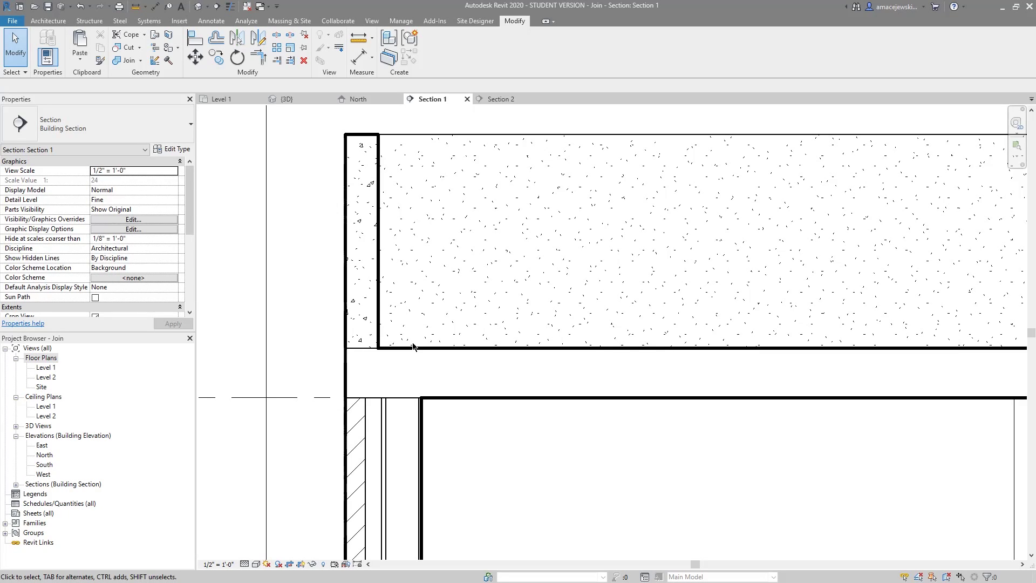
- Join the upper Generic - 9" roof at Level 3 with the parapet walls at both of its ends
{"action": "scroll", "coordinate": [413, 346], "scroll_direction": "down", "scroll_amount": 1}
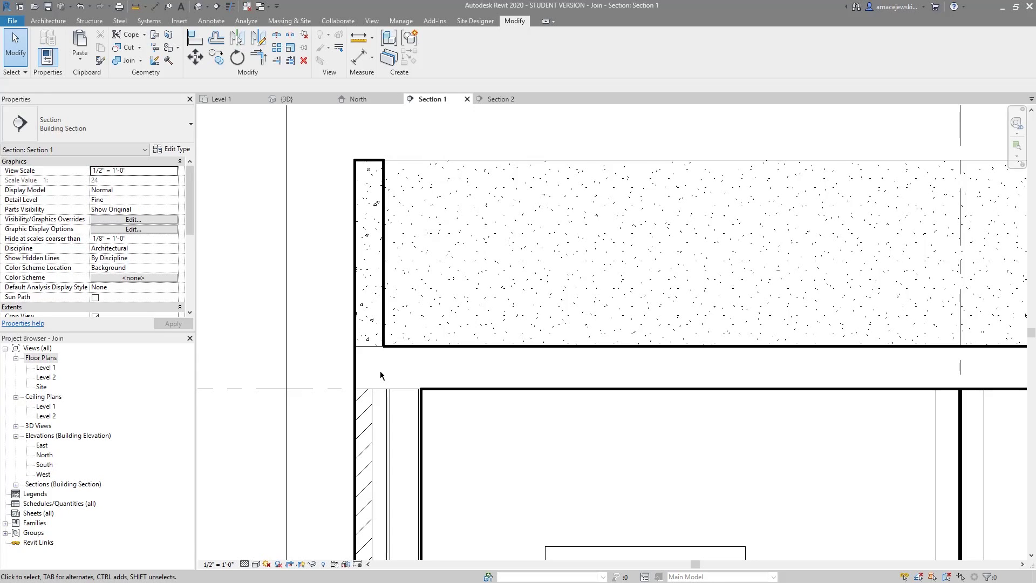
{"action": "middle_click_drag", "start_coordinate": [431, 374], "coordinate": [423, 372]}
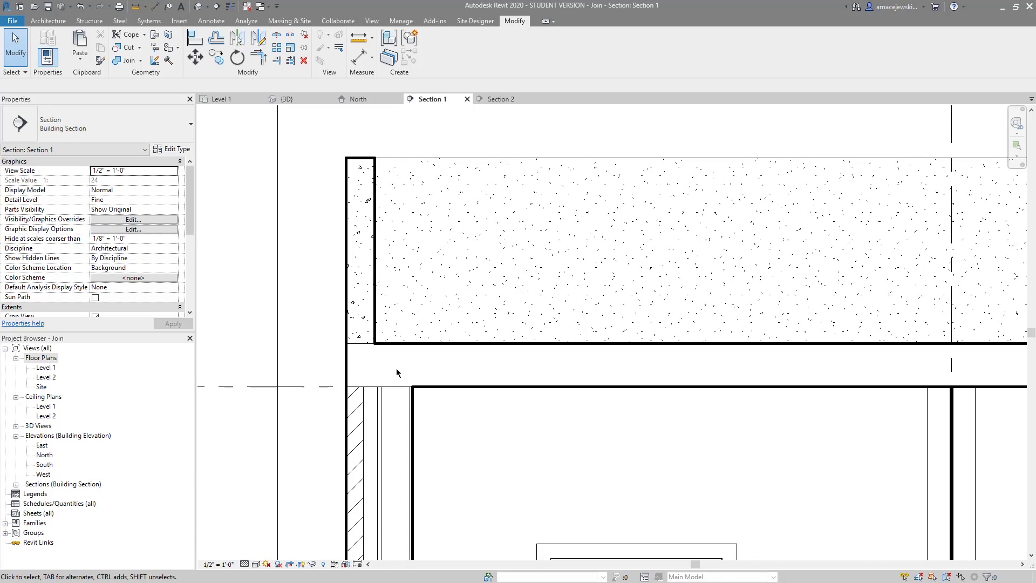
{"action": "scroll", "coordinate": [397, 373], "scroll_direction": "down", "scroll_amount": 1}
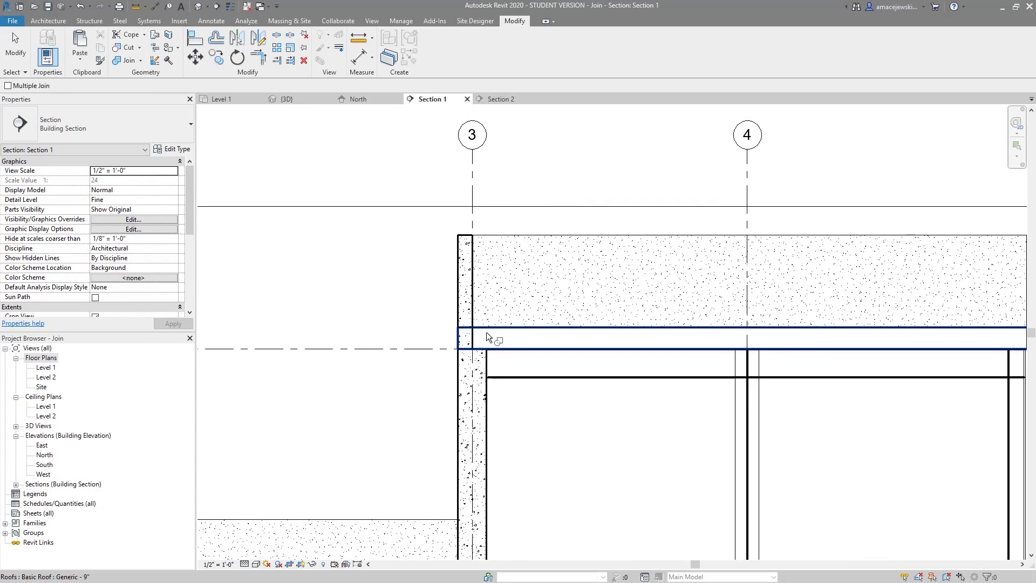
{"action": "scroll", "coordinate": [489, 337], "scroll_direction": "down", "scroll_amount": 2}
{"action": "middle_click_drag", "start_coordinate": [513, 340], "coordinate": [516, 340]}
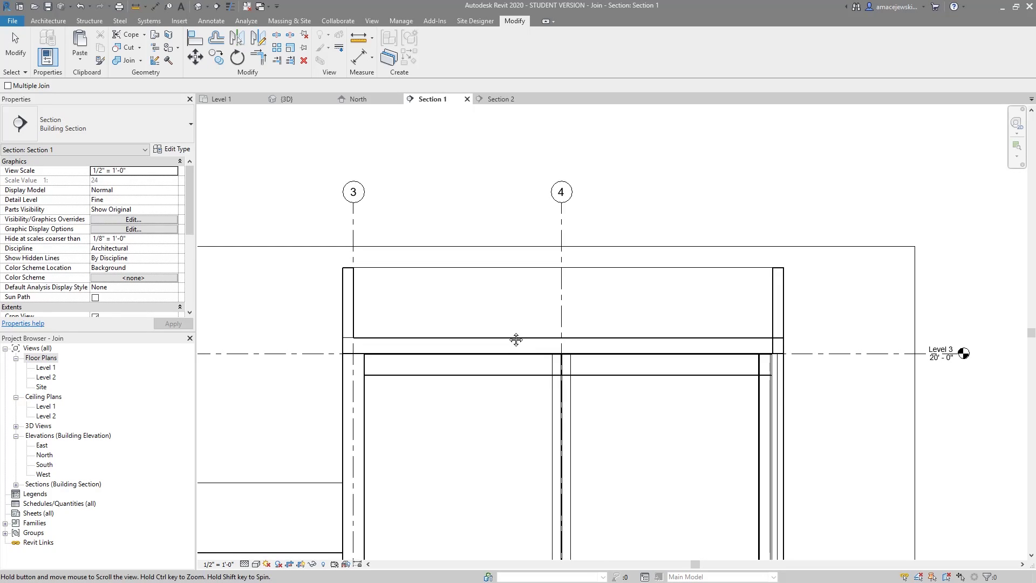
{"action": "middle_click_drag", "start_coordinate": [516, 340], "coordinate": [467, 274]}
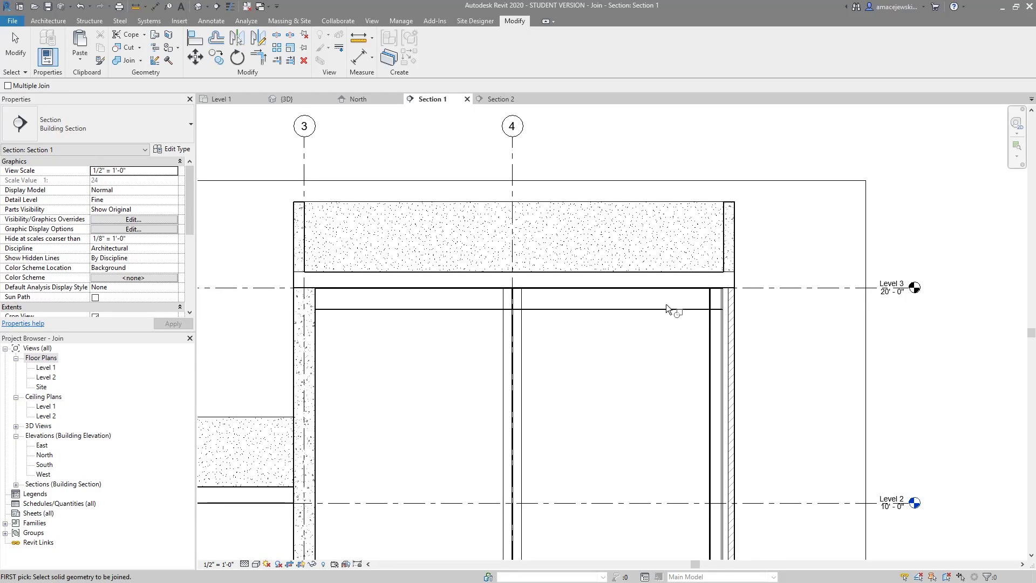
{"action": "key", "text": "Escape"}
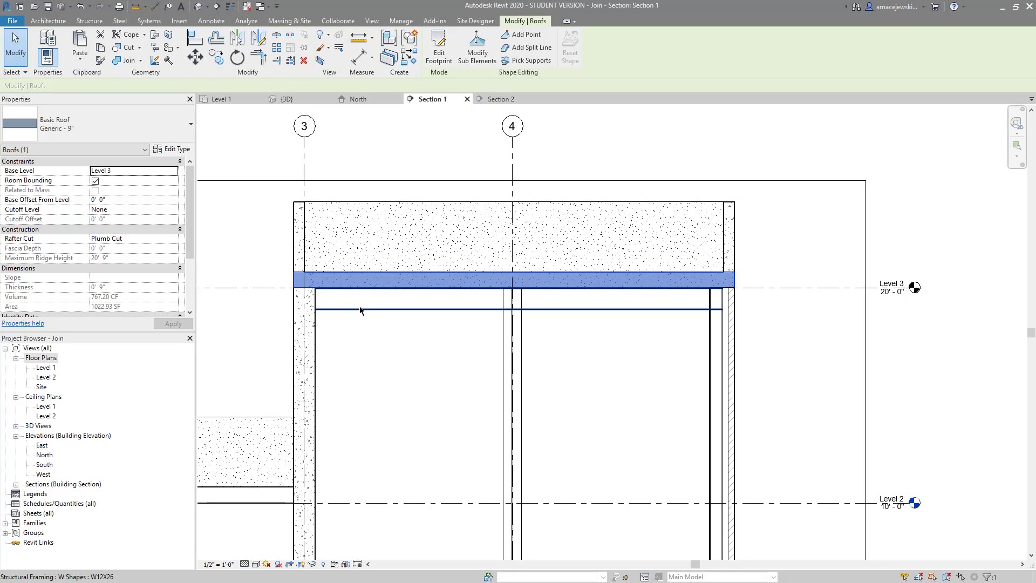
{"action": "scroll", "coordinate": [556, 381], "scroll_direction": "down", "scroll_amount": 3}
{"action": "key", "text": "Escape"}
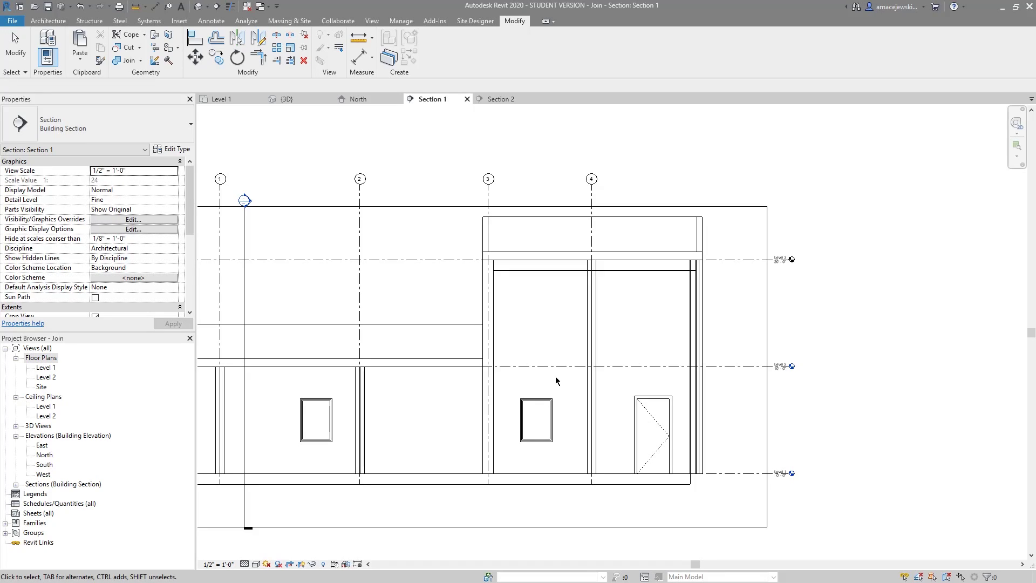
- In Section 2, join the lower roof at Level 2 with the parapet walls at its ends
{"action": "key", "text": "ctrl+Tab"}
{"action": "key", "text": "j"}
{"action": "key", "text": "g"}
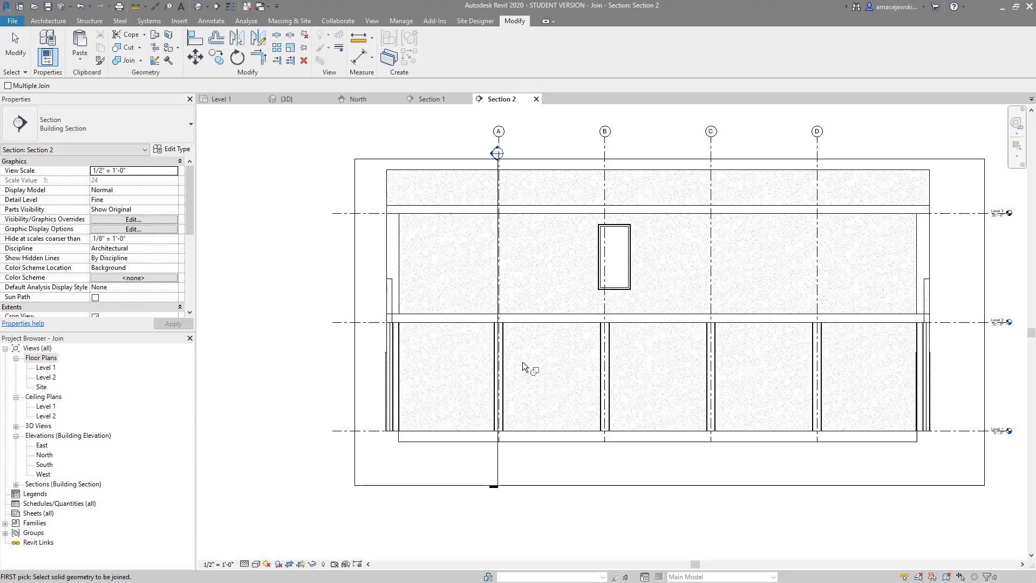
{"action": "left_click", "coordinate": [531, 318]}
{"action": "scroll", "coordinate": [920, 329], "scroll_direction": "up", "scroll_amount": 3}
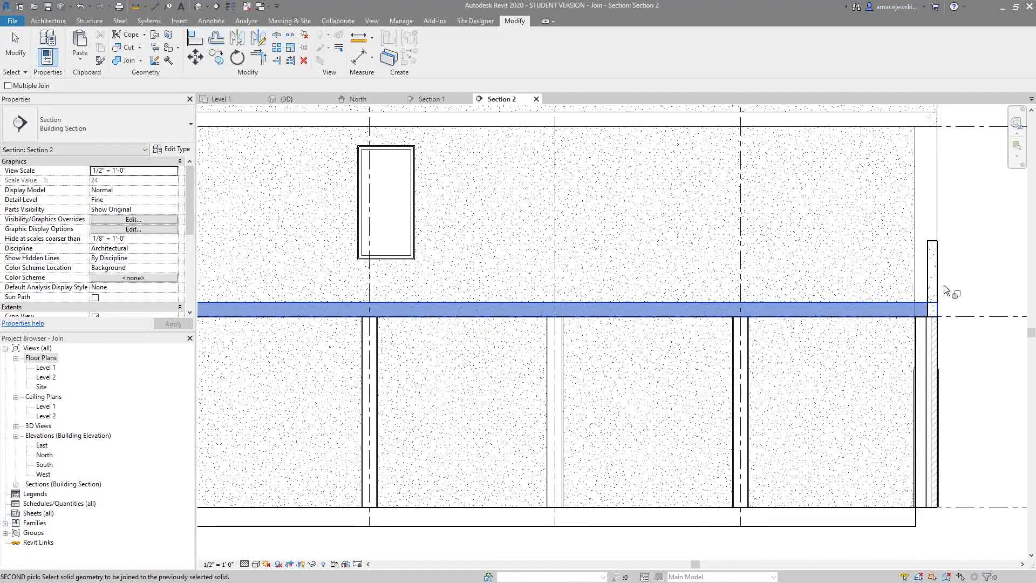
{"action": "key", "text": "Escape"}
{"action": "key", "text": "z"}
{"action": "key", "text": "f"}
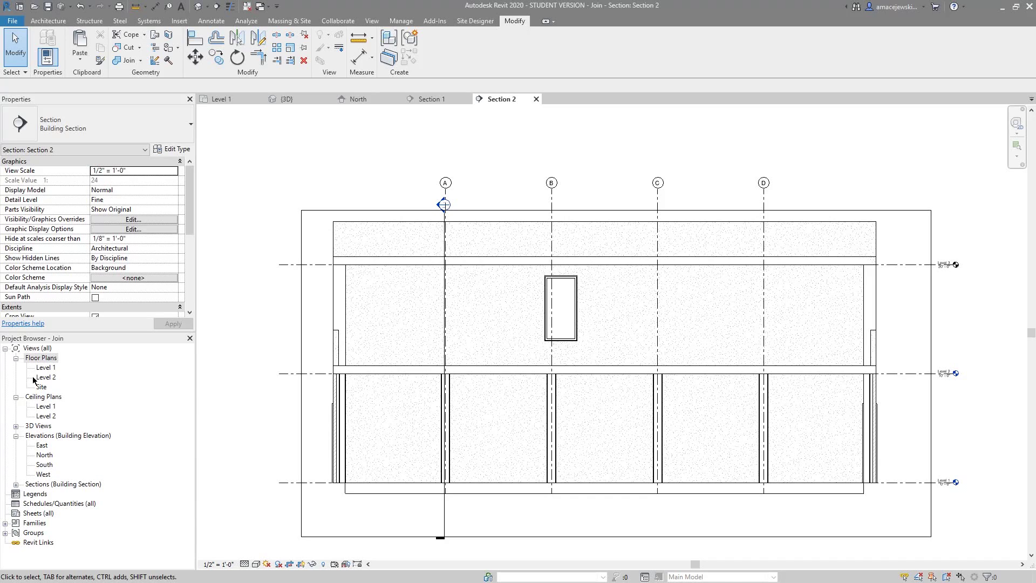
- On the Level 1 plan, draw interior 5 1/2" partition walls: a low one past grid 1 and a full-height one between grids 2 and 3
{"action": "double_click", "coordinate": [45, 367]}
{"action": "key", "text": "w"}
{"action": "key", "text": "a"}
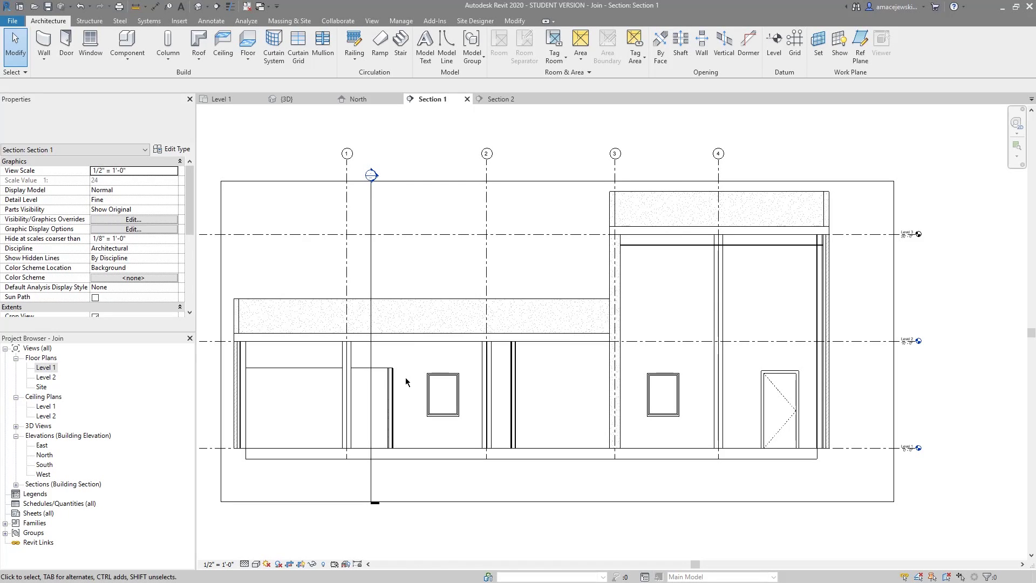
- In Section 1, use Unjoin Geometry on the full-height partition wall between grids 2 and 3
{"action": "scroll", "coordinate": [406, 381], "scroll_direction": "up", "scroll_amount": 5}
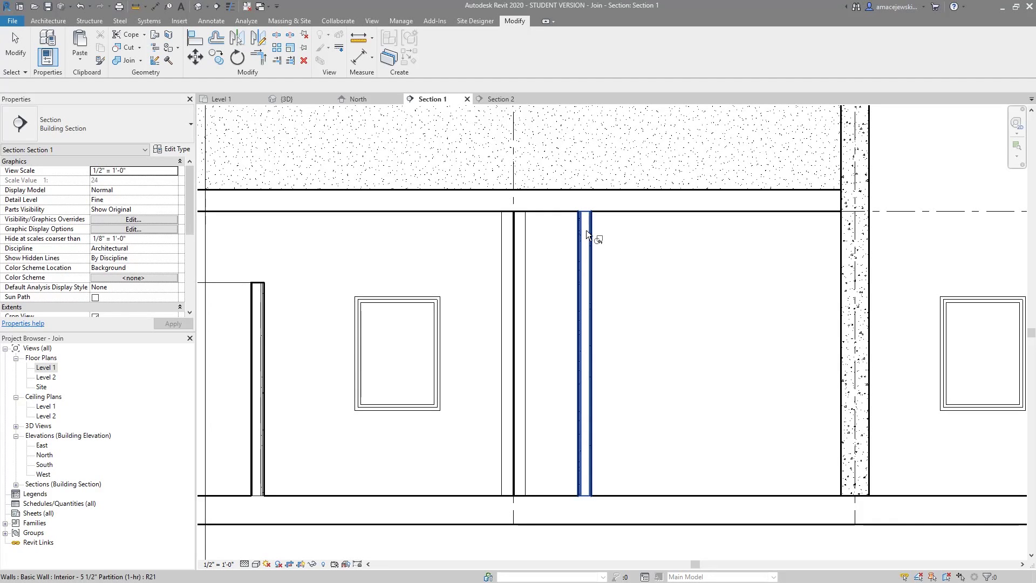
{"action": "scroll", "coordinate": [580, 474], "scroll_direction": "up", "scroll_amount": 2}
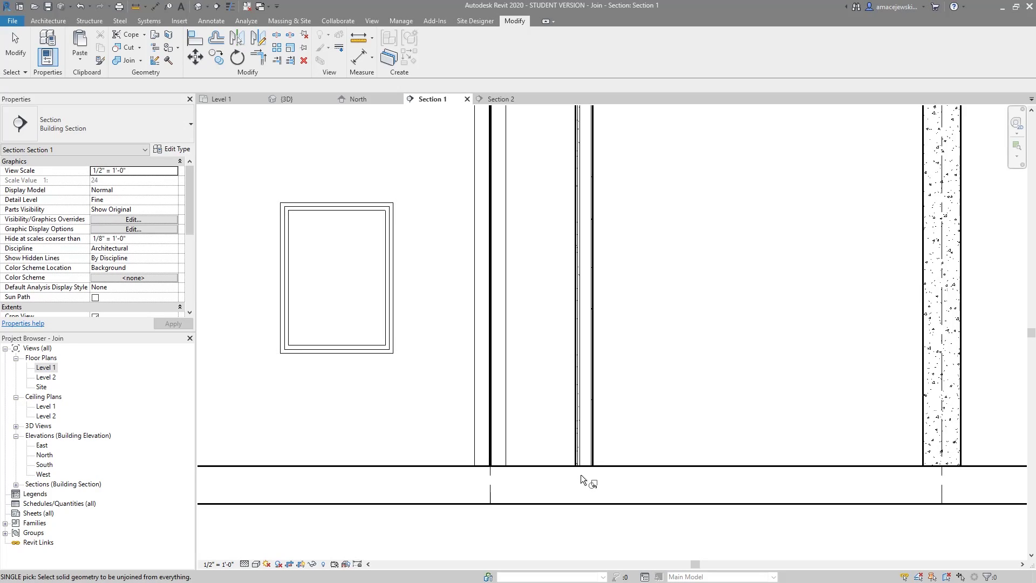
{"action": "scroll", "coordinate": [581, 474], "scroll_direction": "down", "scroll_amount": 2}
- Run Join Geometry with Multiple Join enabled, picking the full-height partition wall as the first element
{"action": "middle_click_drag", "start_coordinate": [581, 474], "coordinate": [618, 313]}
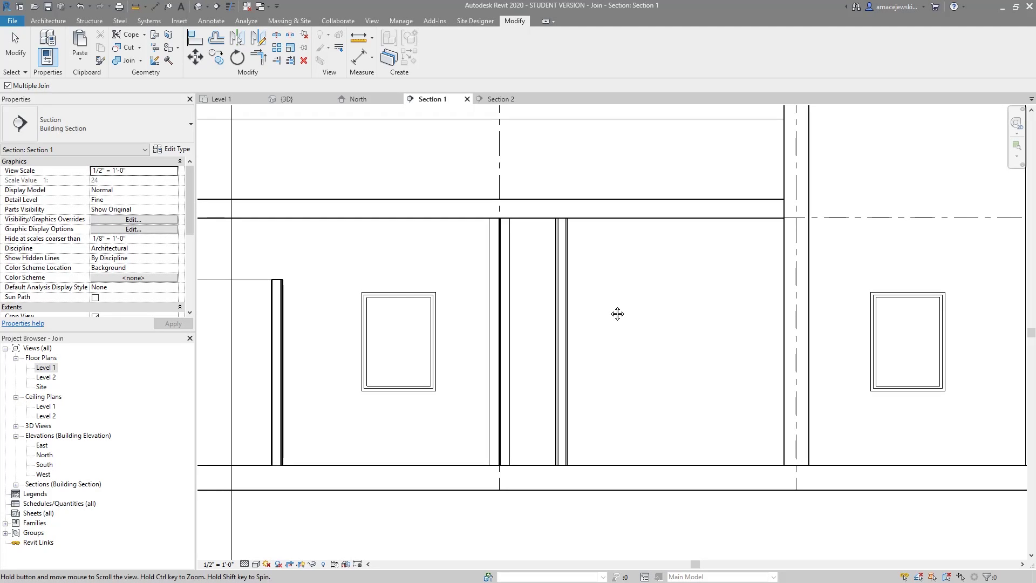
{"action": "middle_click_drag", "start_coordinate": [618, 314], "coordinate": [616, 313]}
{"action": "left_click", "coordinate": [562, 378]}
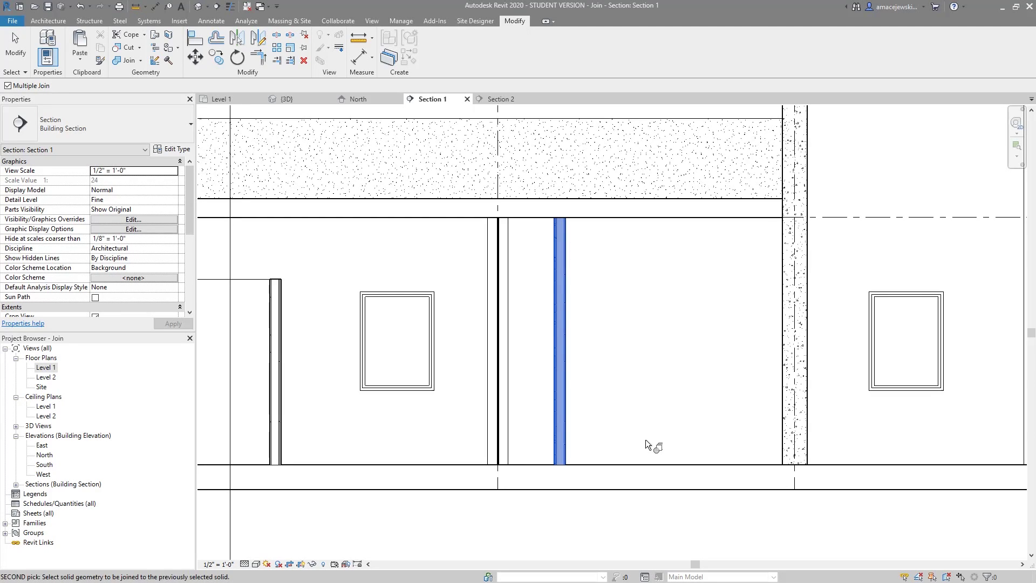
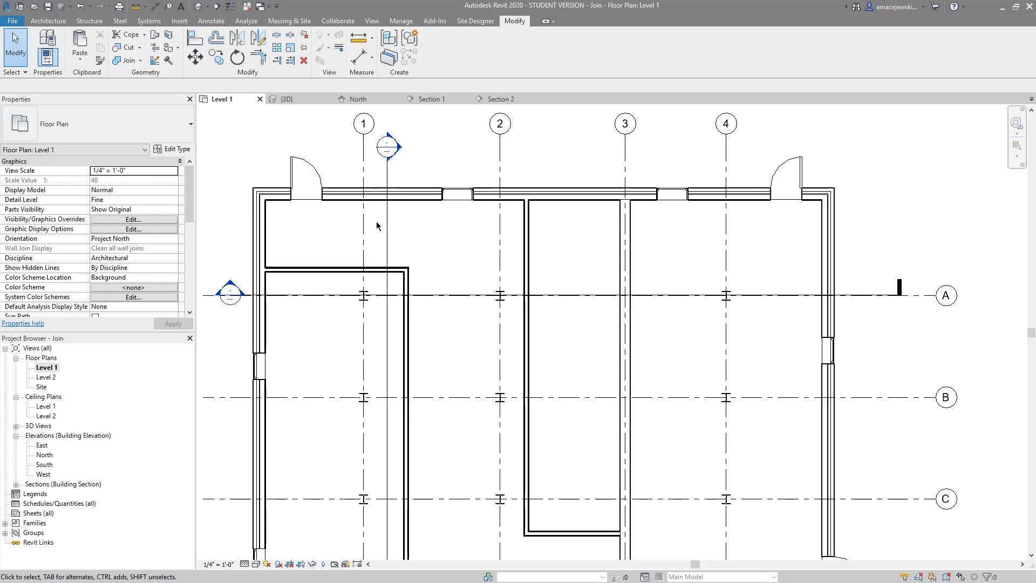
- On the Level 1 plan, draw two close parallel Interior - 5 1/2" Partition (1-hr) walls from the full-height partition to the concrete wall on grid 3
{"action": "key", "text": "w"}
{"action": "key", "text": "a"}
{"action": "scroll", "coordinate": [410, 259], "scroll_direction": "up", "scroll_amount": 1}
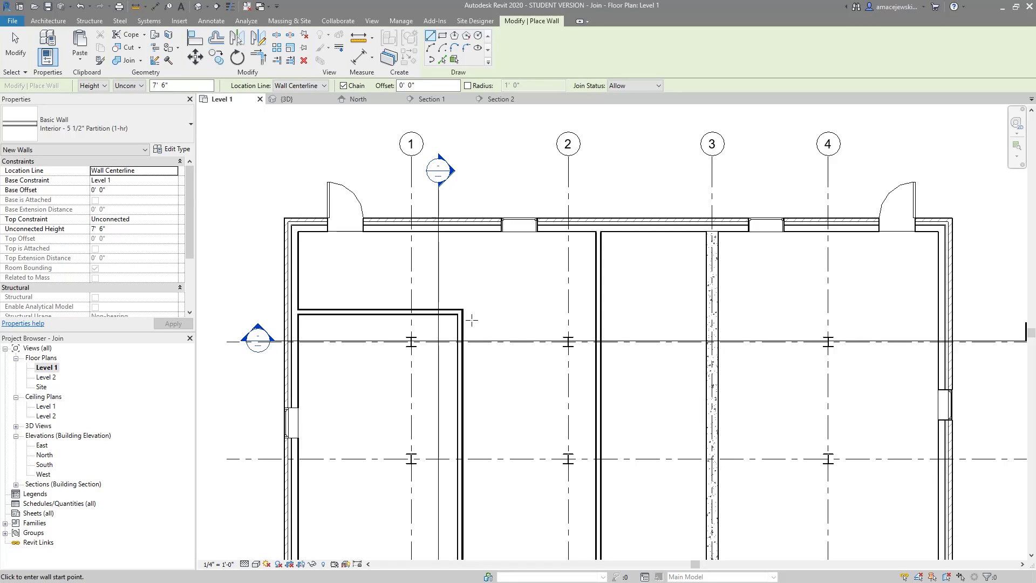
{"action": "scroll", "coordinate": [531, 339], "scroll_direction": "up", "scroll_amount": 3}
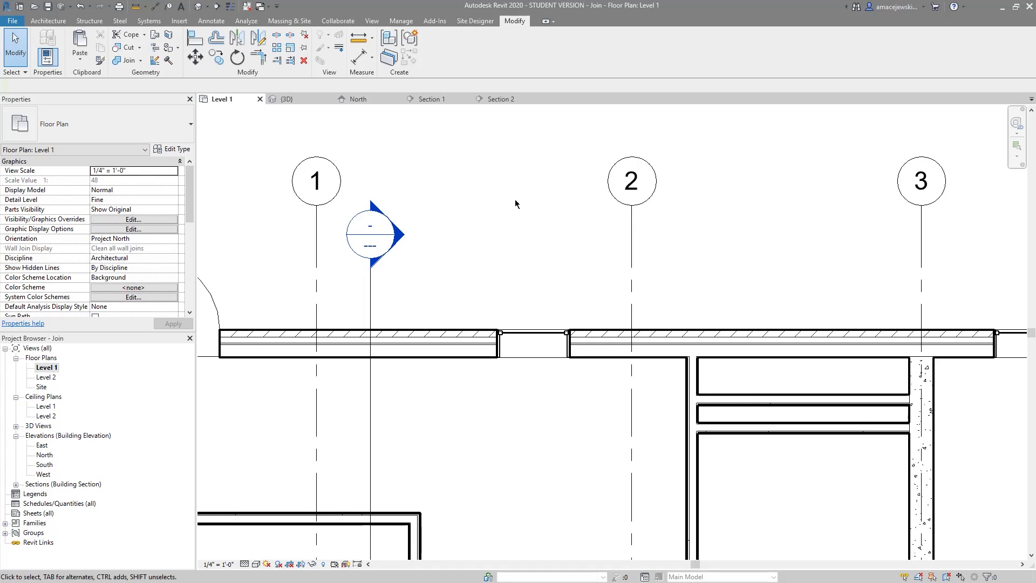
- On the Level 1 plan, draw a short wall inside the exterior wall before grid 2 and join them at the Single-Flush 36" x 84" door
{"action": "key", "text": "w"}
{"action": "key", "text": "a"}
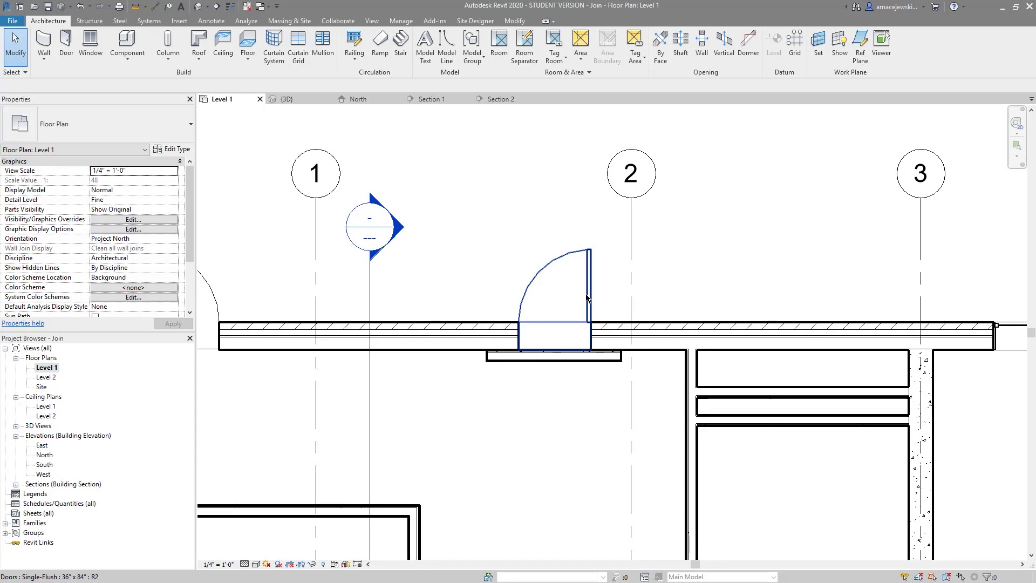
{"action": "scroll", "coordinate": [481, 322], "scroll_direction": "down", "scroll_amount": 5}
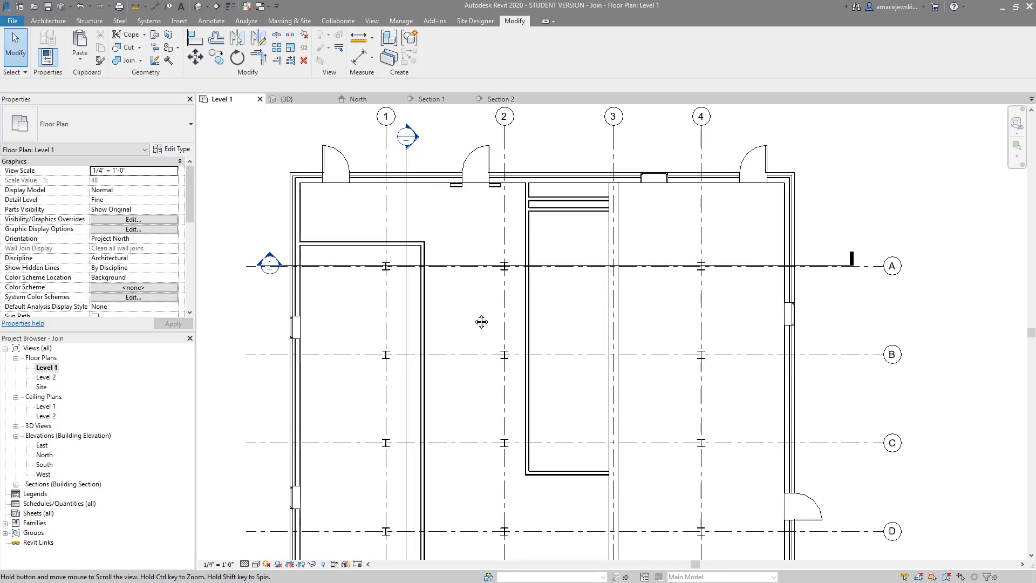
{"action": "scroll", "coordinate": [481, 322], "scroll_direction": "down", "scroll_amount": 2}
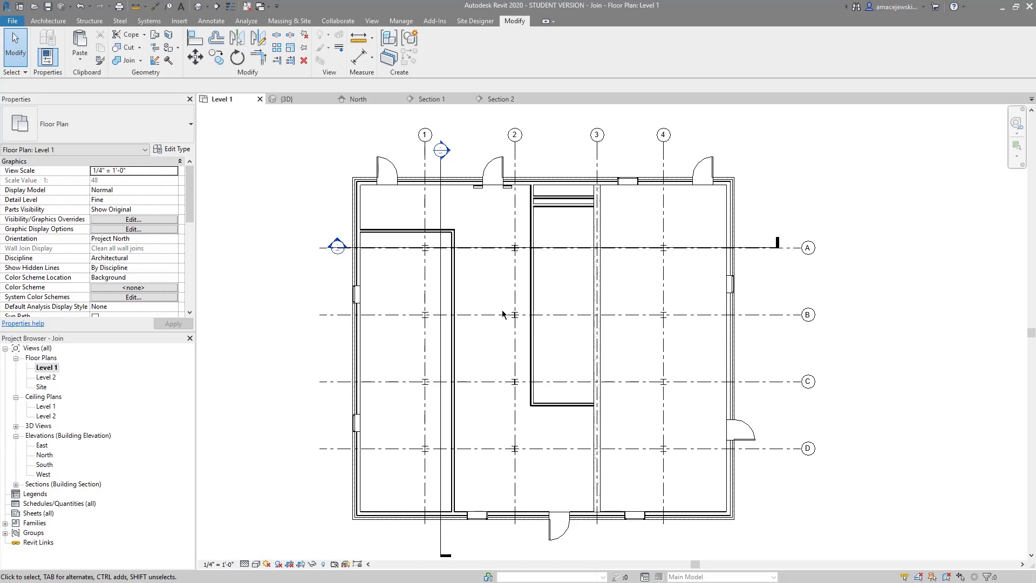
- In Section 1, switch the join order of the lower roof extended past grid 3 and the 12" concrete bearing wall
{"action": "left_click", "coordinate": [432, 99]}
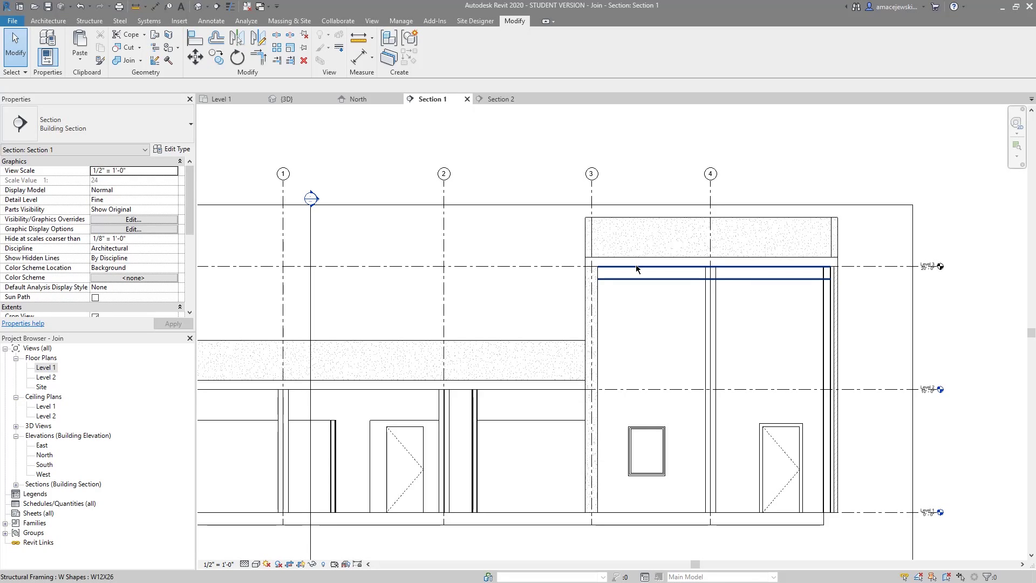
{"action": "scroll", "coordinate": [500, 401], "scroll_direction": "up", "scroll_amount": 2}
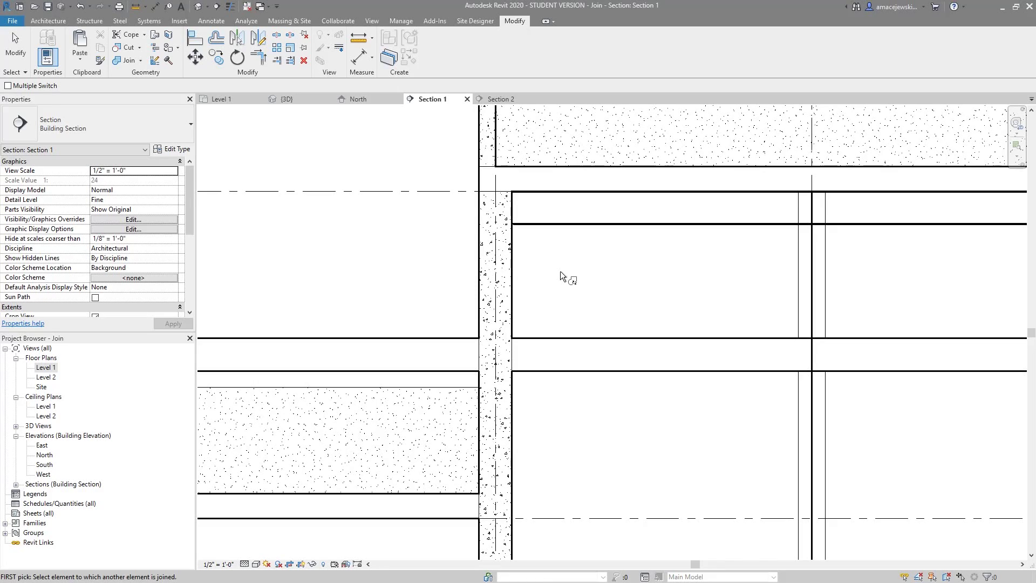
{"action": "key", "text": "Escape"}
{"action": "scroll", "coordinate": [467, 275], "scroll_direction": "down", "scroll_amount": 2}
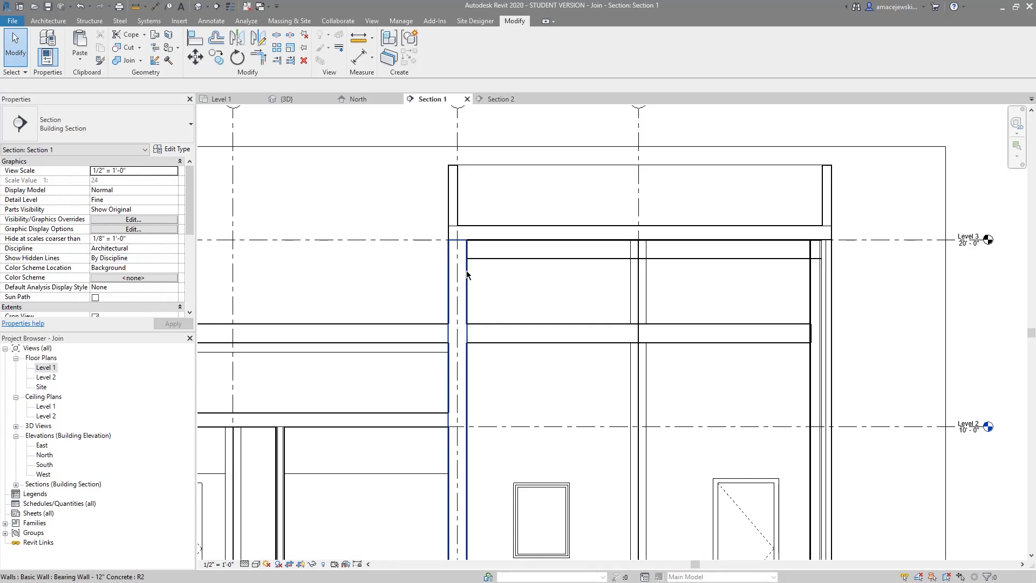
{"action": "scroll", "coordinate": [467, 274], "scroll_direction": "down", "scroll_amount": 2}
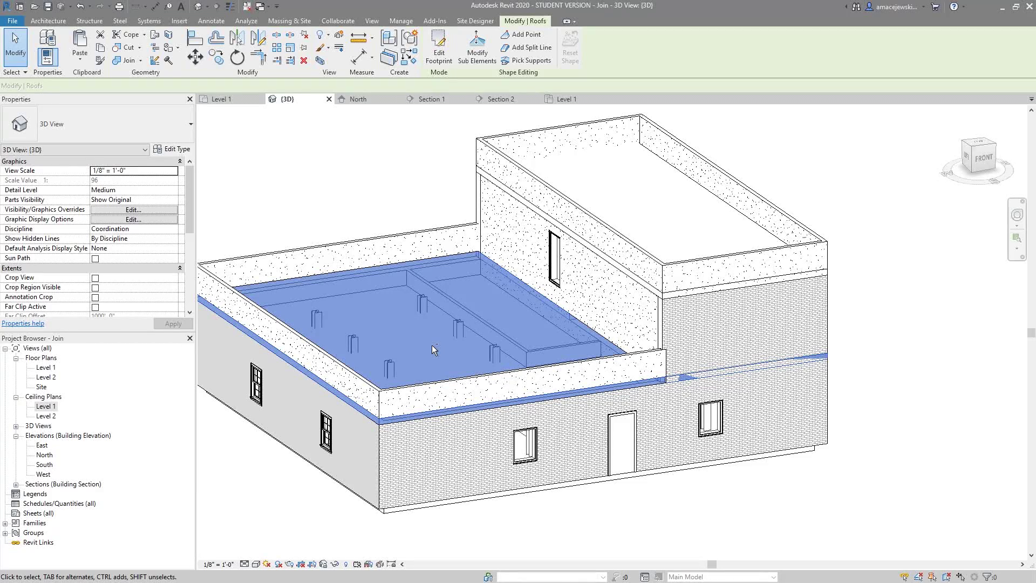
{"action": "left_click", "coordinate": [427, 98]}
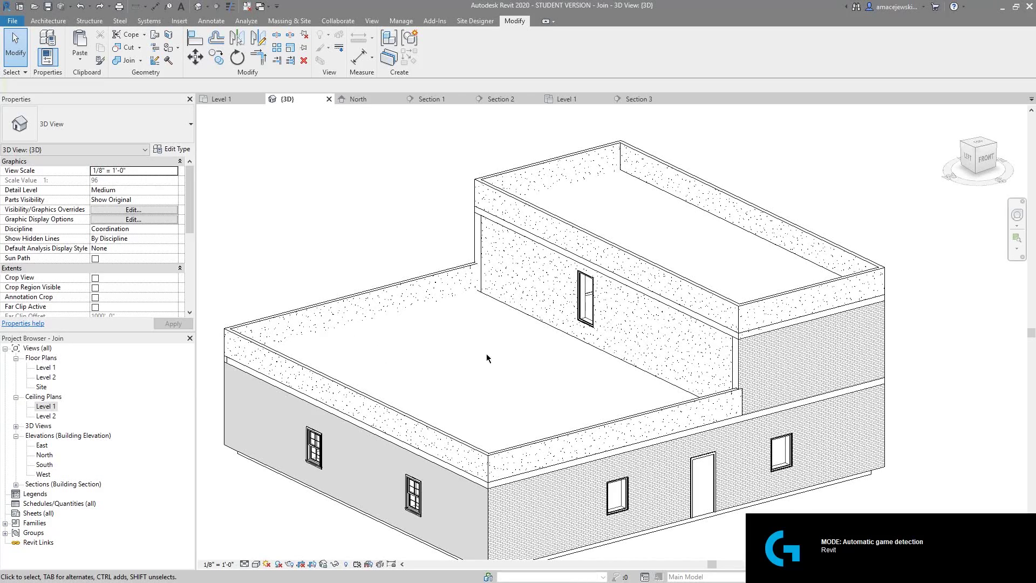
- In the 3D view from the back, join the lower roof's parapet with the taller block's concrete wall
{"action": "mouse_move", "coordinate": [485, 356]}
{"action": "middle_mouse_down", "text": "shift"}
{"action": "mouse_move", "coordinate": [568, 351]}
{"action": "mouse_move", "coordinate": [497, 354]}
{"action": "middle_mouse_up", "text": "shift"}
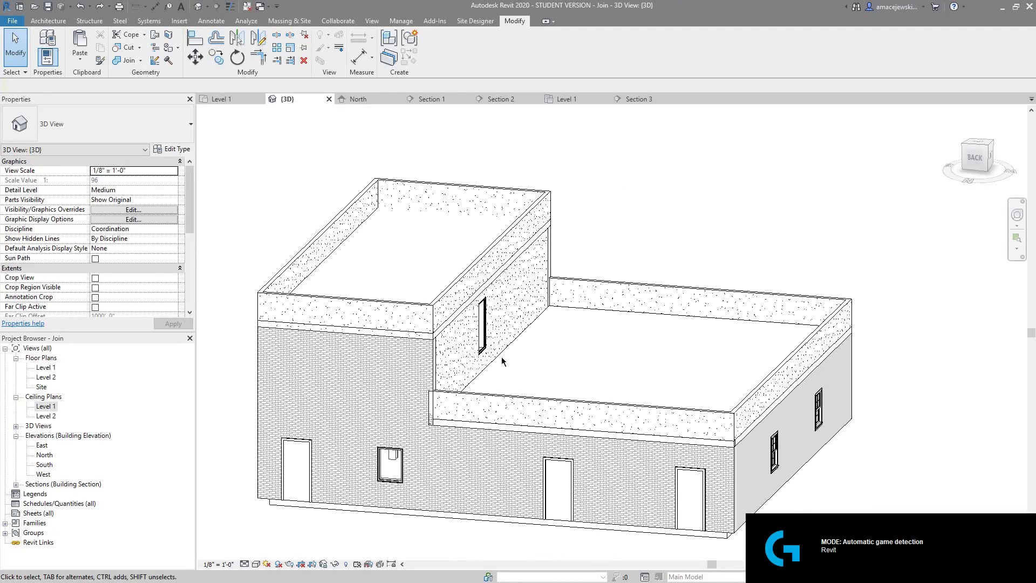
{"action": "scroll", "coordinate": [449, 385], "scroll_direction": "up", "scroll_amount": 2}
{"action": "left_click", "coordinate": [129, 60]}
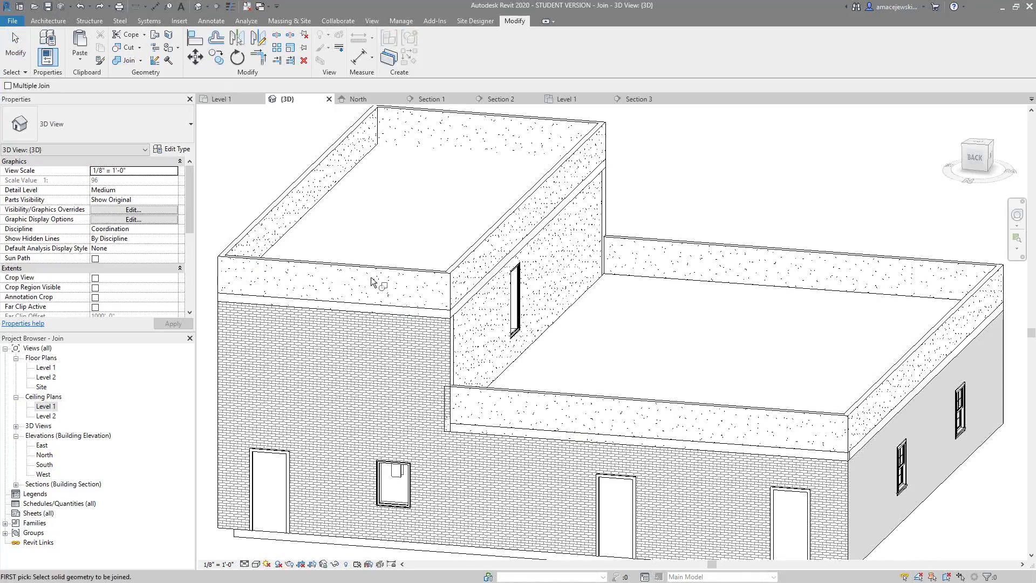
{"action": "scroll", "coordinate": [481, 404], "scroll_direction": "up", "scroll_amount": 2}
{"action": "left_click", "coordinate": [480, 407]}
{"action": "scroll", "coordinate": [467, 356], "scroll_direction": "up", "scroll_amount": 2}
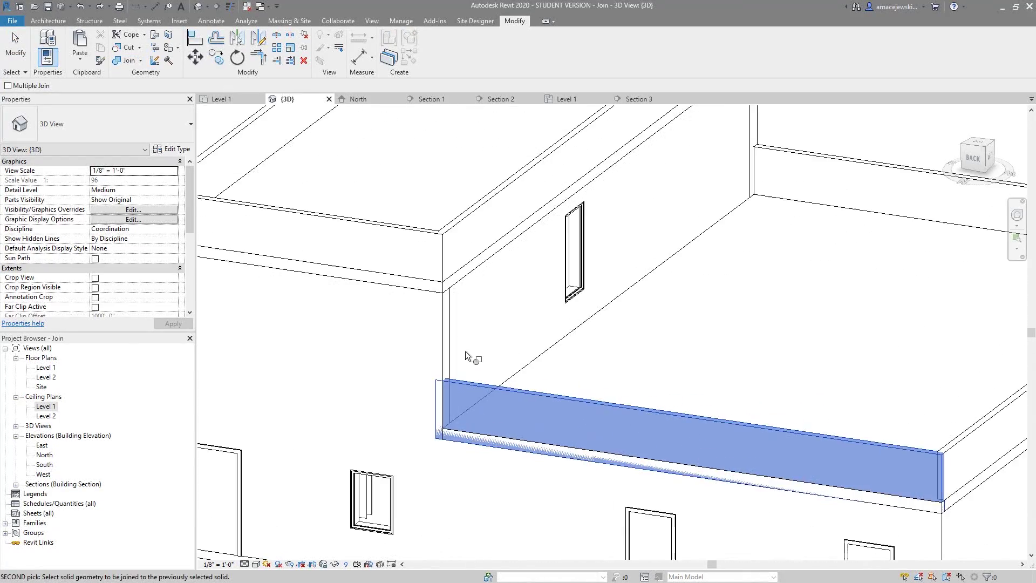
{"action": "left_click", "coordinate": [466, 352]}
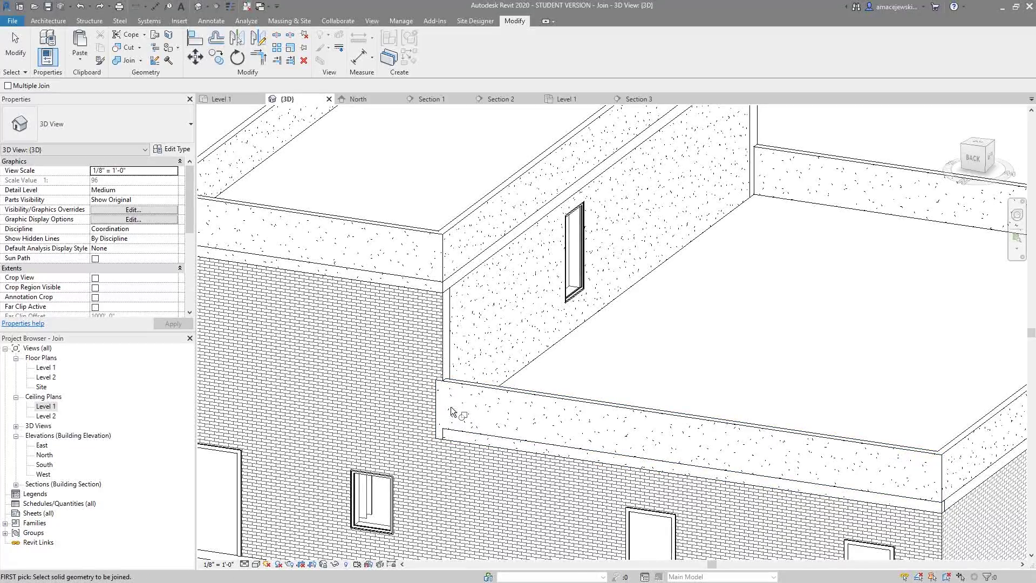
- Use Switch Join Order on the lower roof's parapet and the taller wall it meets at the back corner
{"action": "middle_click_drag", "start_coordinate": [452, 413], "coordinate": [502, 391]}
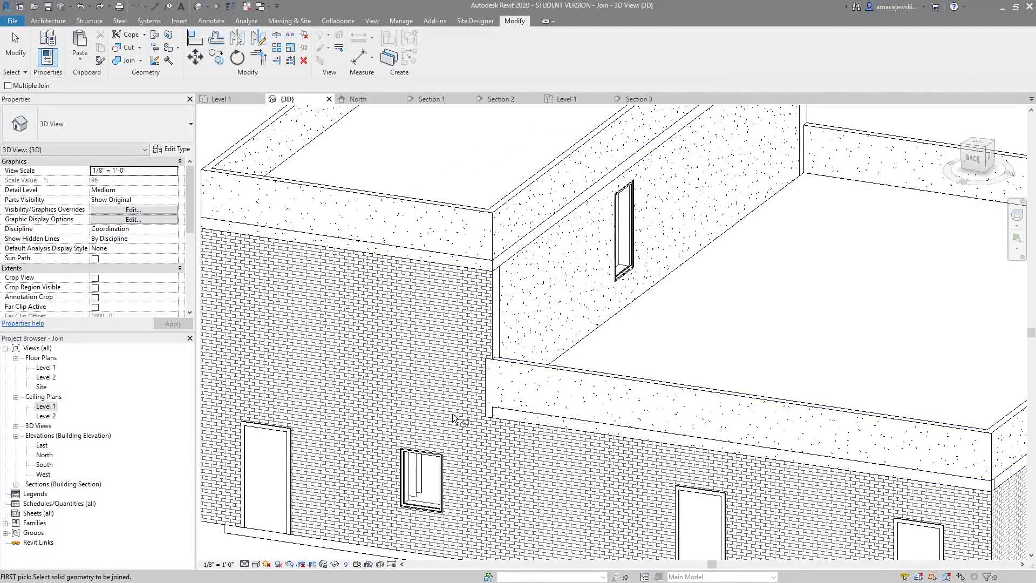
{"action": "left_click", "coordinate": [139, 60]}
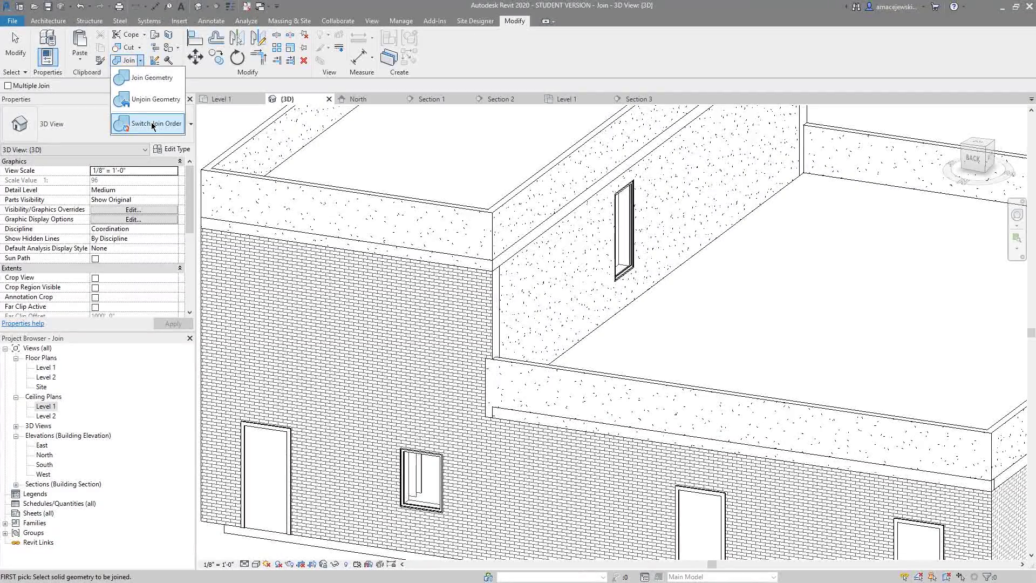
{"action": "left_click", "coordinate": [146, 110]}
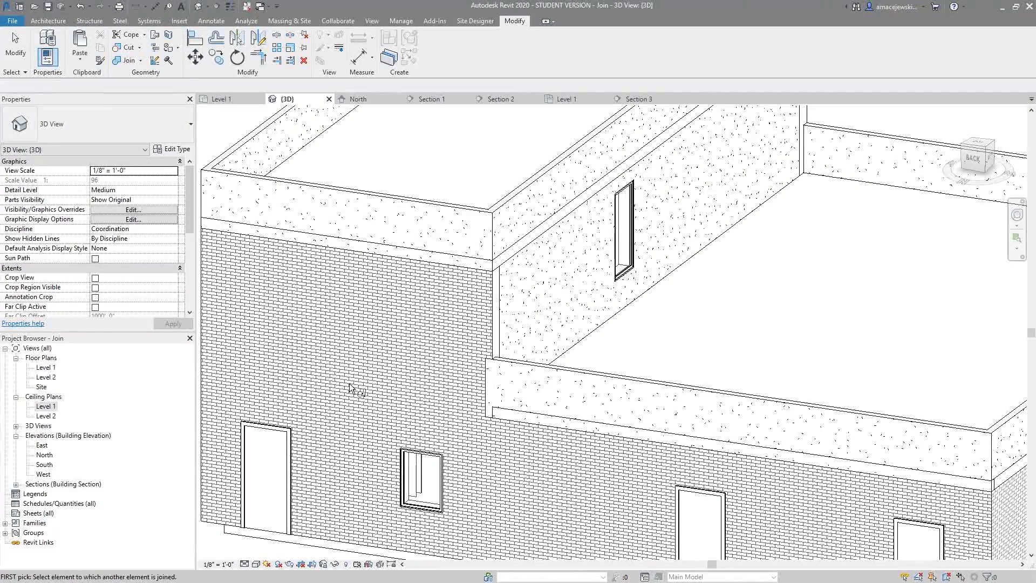
{"action": "left_click", "coordinate": [482, 329]}
{"action": "left_click", "coordinate": [537, 373]}
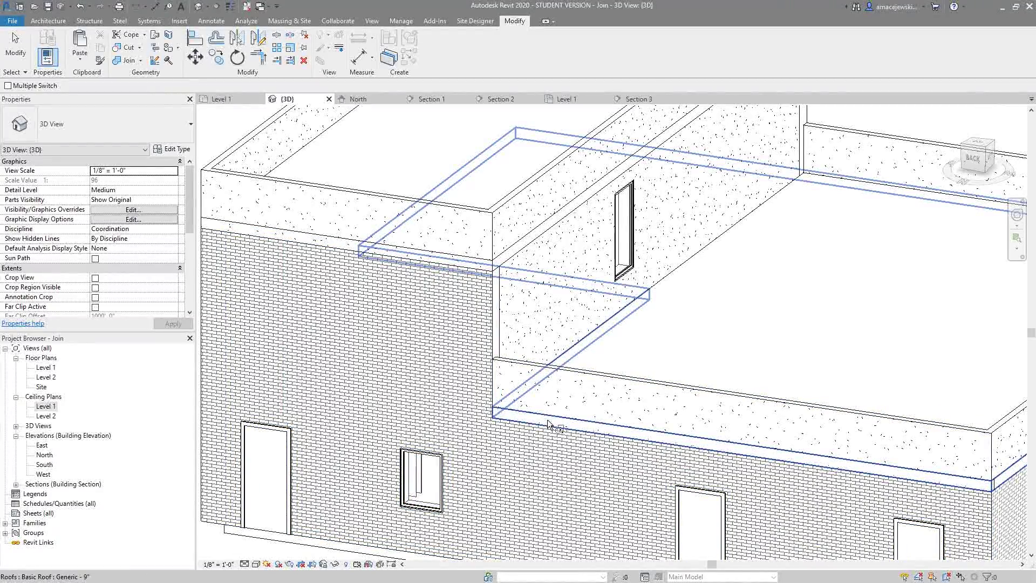
{"action": "scroll", "coordinate": [446, 412], "scroll_direction": "down", "scroll_amount": 5}
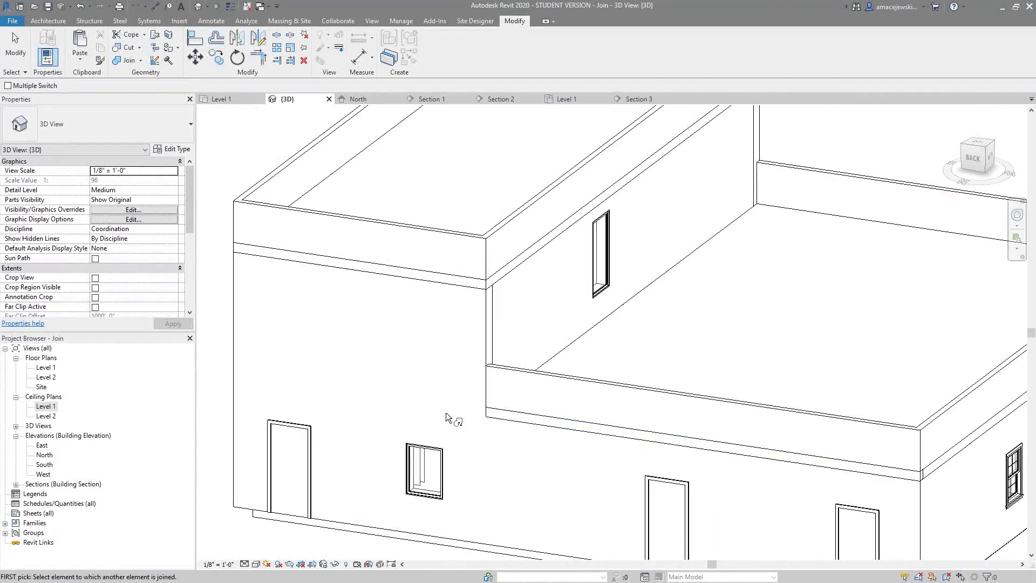
{"action": "middle_click_drag", "start_coordinate": [446, 412], "coordinate": [555, 383], "text": "shift"}
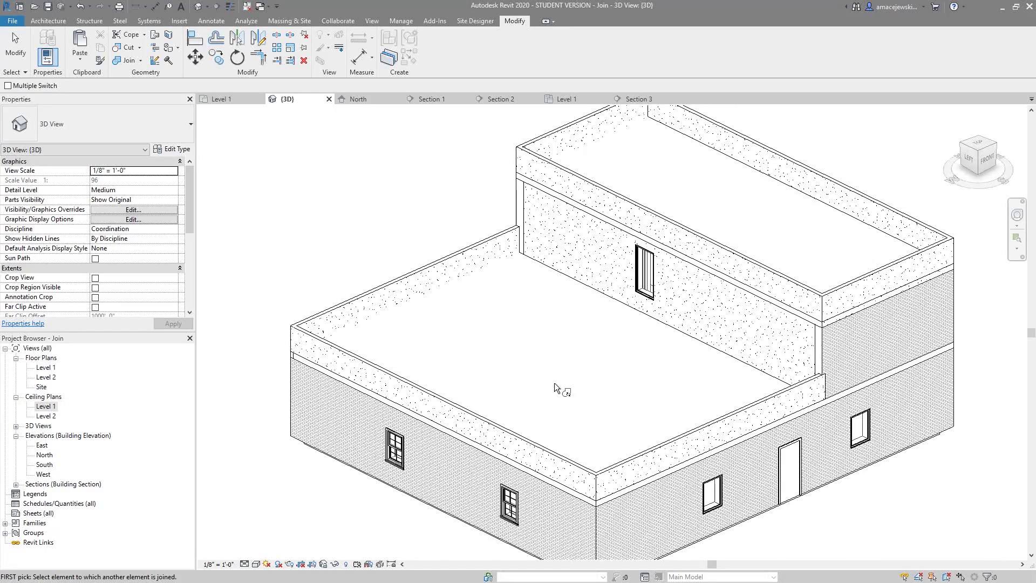
{"action": "key", "text": "Escape"}
- Edit the lower roof's footprint to end at the taller block, delete the leftover boundary lines, and attach the highlighted walls to the roof
{"action": "middle_click_drag", "start_coordinate": [555, 383], "coordinate": [517, 379]}
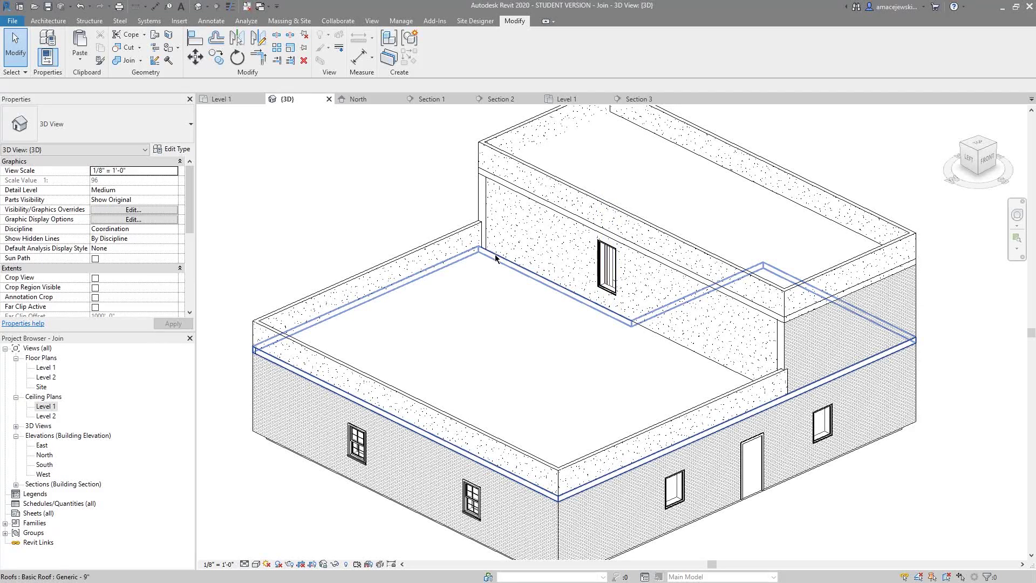
{"action": "double_click", "coordinate": [496, 258]}
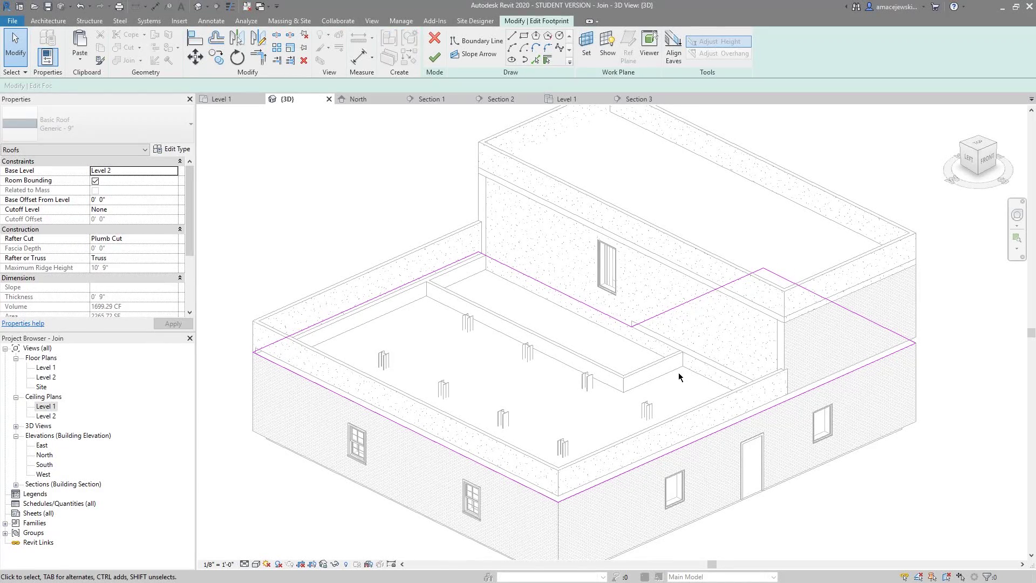
{"action": "left_click_drag", "start_coordinate": [827, 256], "coordinate": [689, 280]}
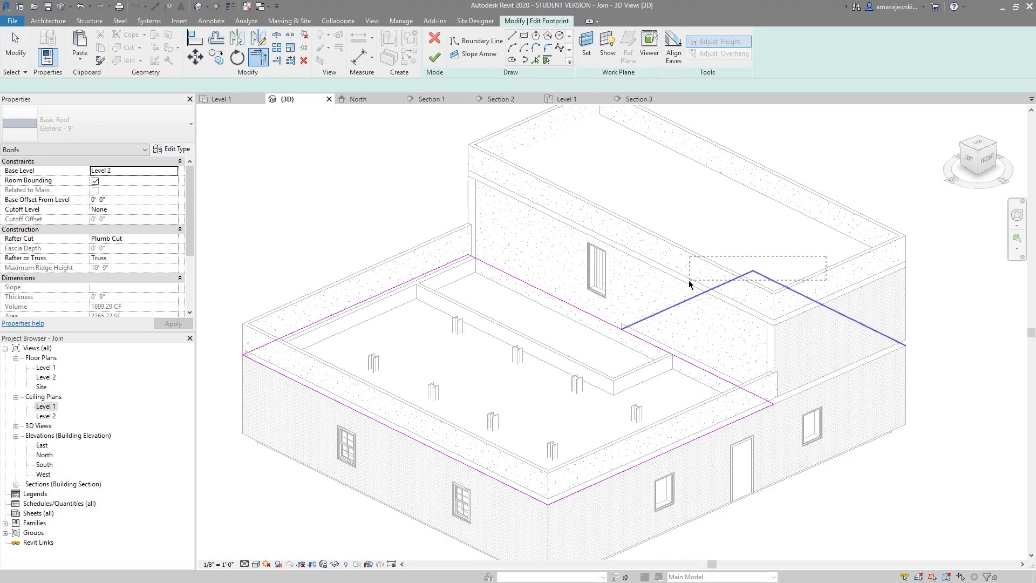
{"action": "key", "text": "Delete"}
{"action": "left_click", "coordinate": [435, 56]}
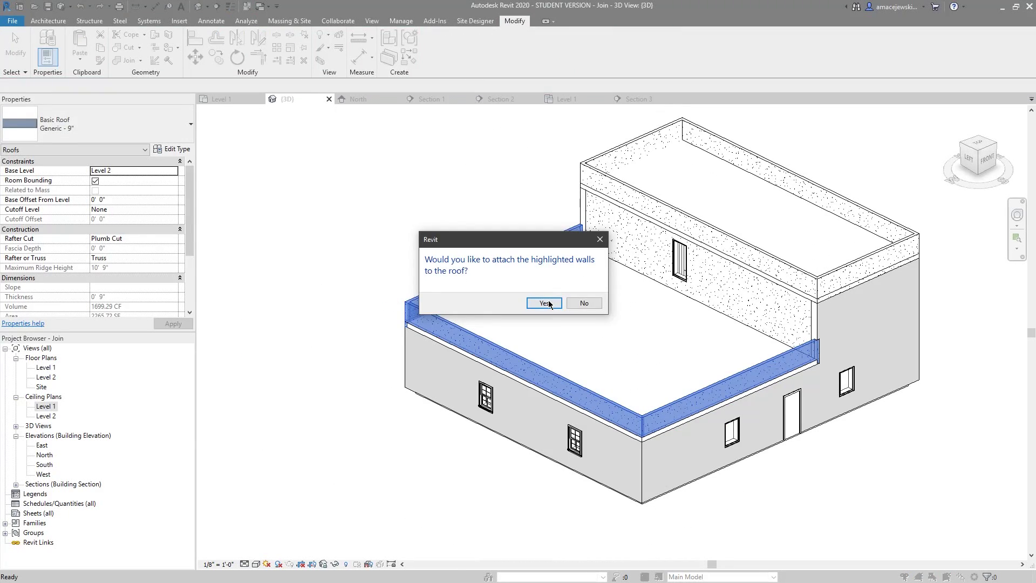
{"action": "left_click", "coordinate": [539, 303]}
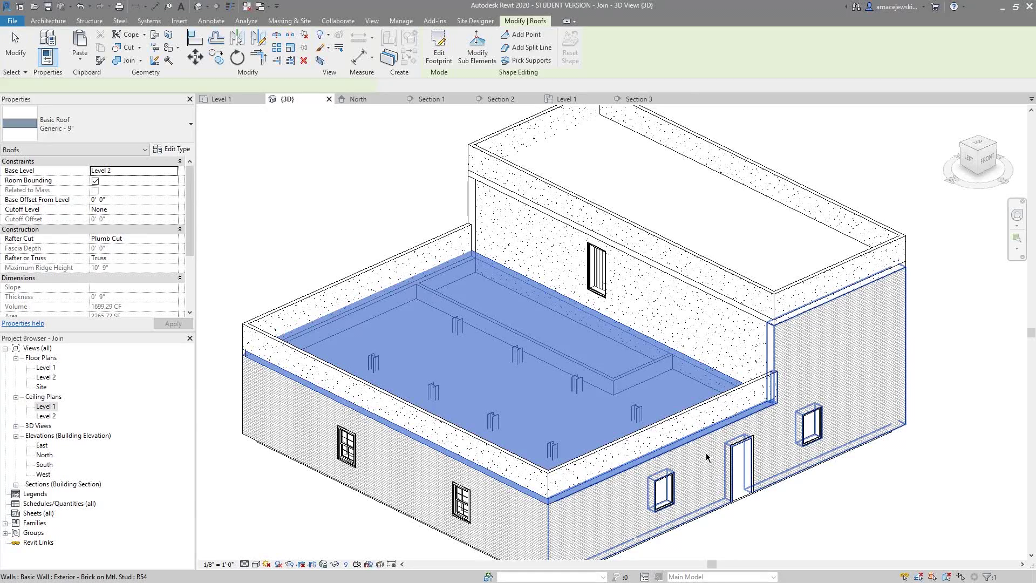
- On the Level 2 ceiling plan, start a Generic - 12" floor and pick the taller block's walls as its boundary
{"action": "double_click", "coordinate": [46, 416]}
{"action": "left_click", "coordinate": [48, 22]}
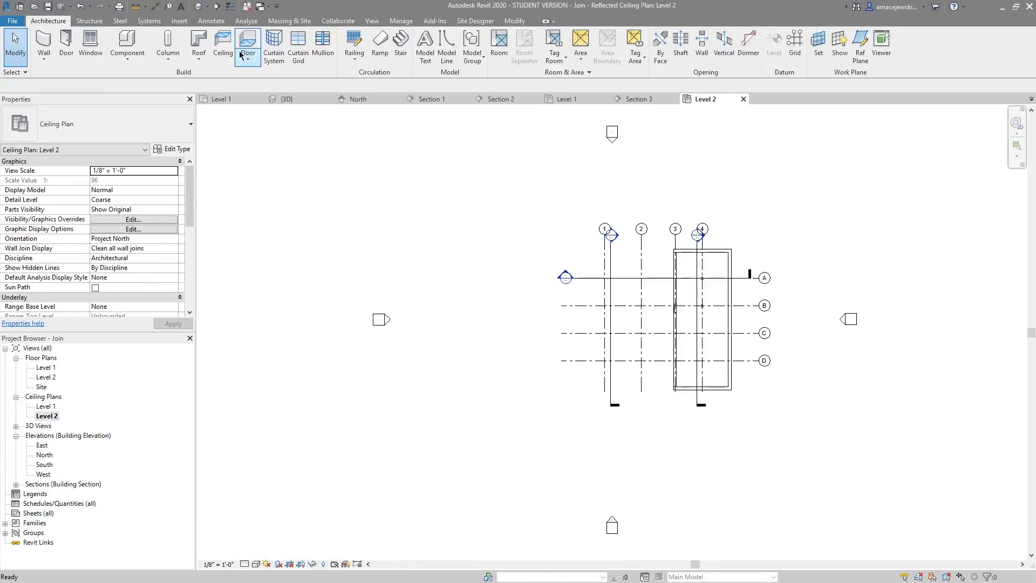
{"action": "left_click", "coordinate": [248, 46]}
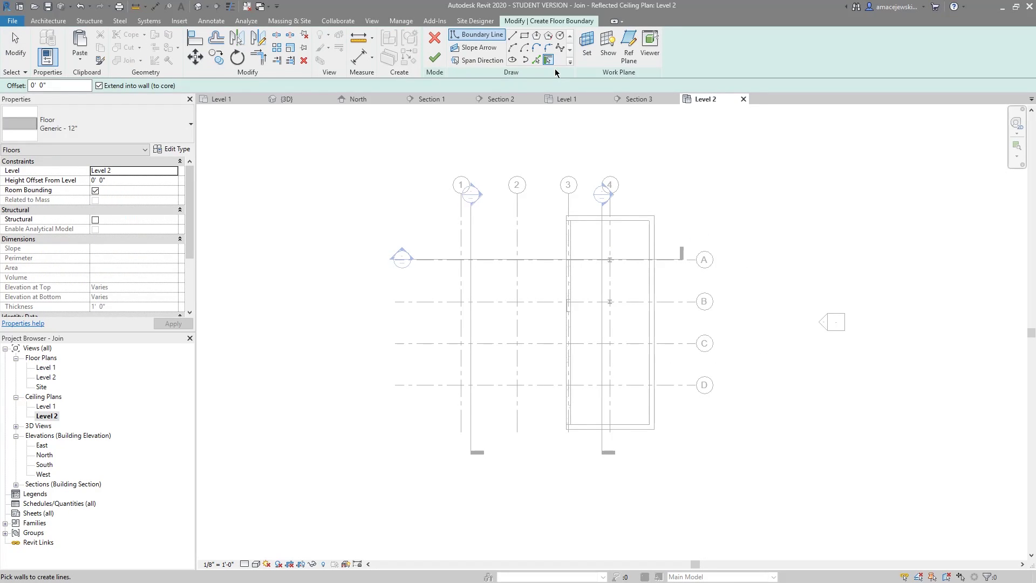
{"action": "left_click", "coordinate": [525, 372]}
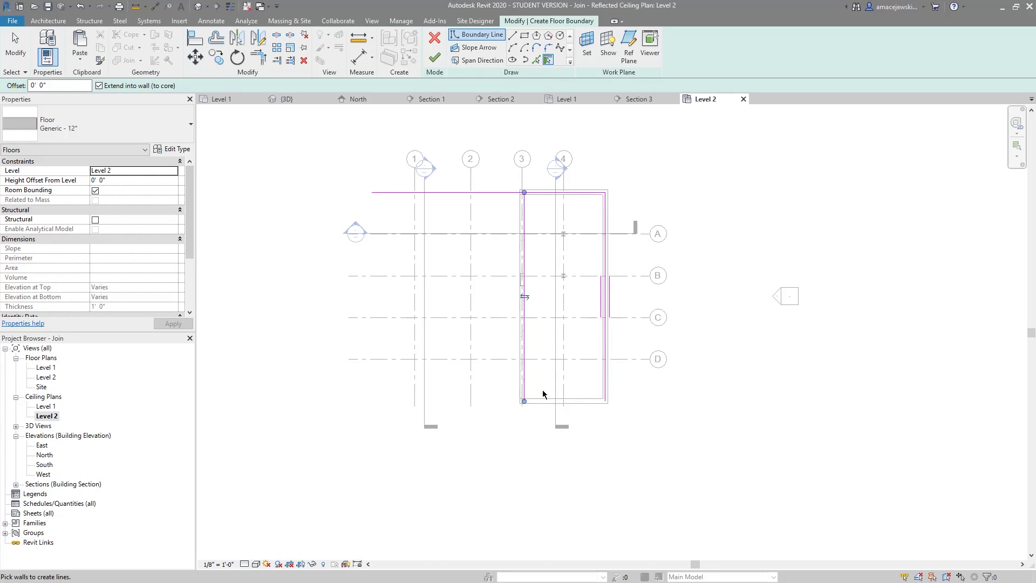
{"action": "left_click", "coordinate": [543, 400]}
- Trim the floor boundary into a closed outline around the taller block and finish it, declining to join it with the overlapping walls
{"action": "scroll", "coordinate": [522, 402], "scroll_direction": "up", "scroll_amount": 2}
{"action": "key", "text": "t"}
{"action": "key", "text": "r"}
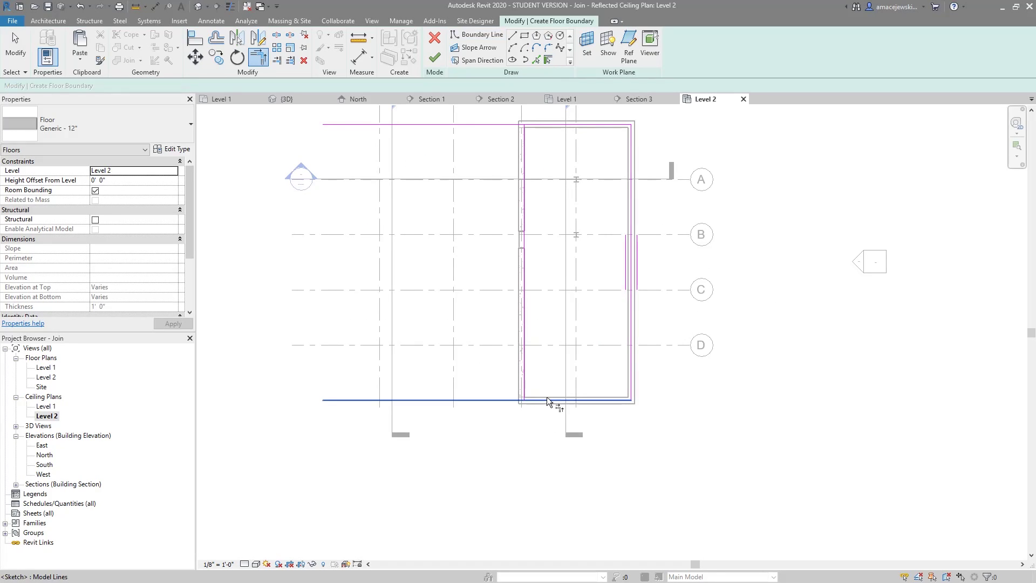
{"action": "left_click", "coordinate": [439, 61]}
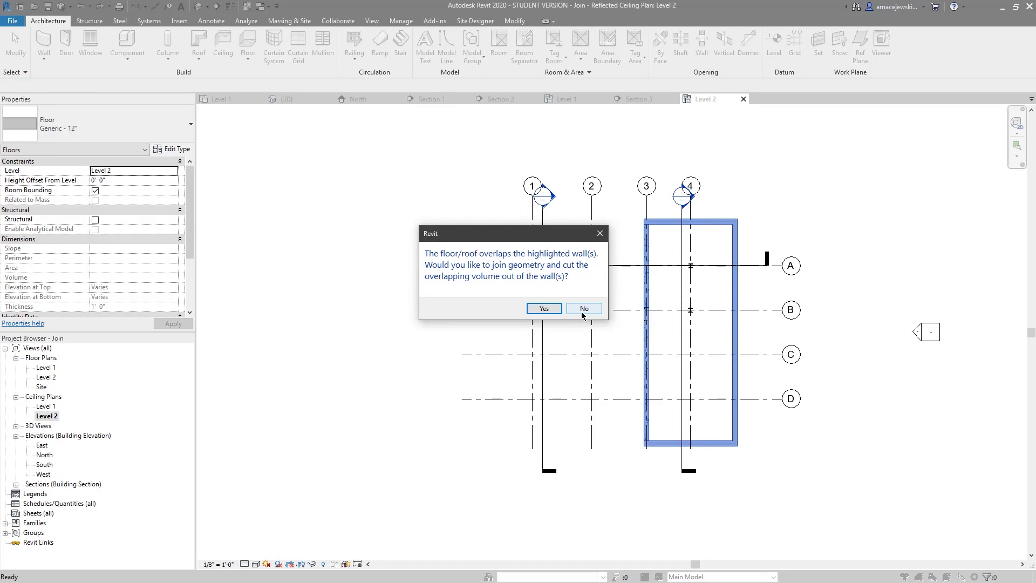
{"action": "left_click", "coordinate": [584, 308]}
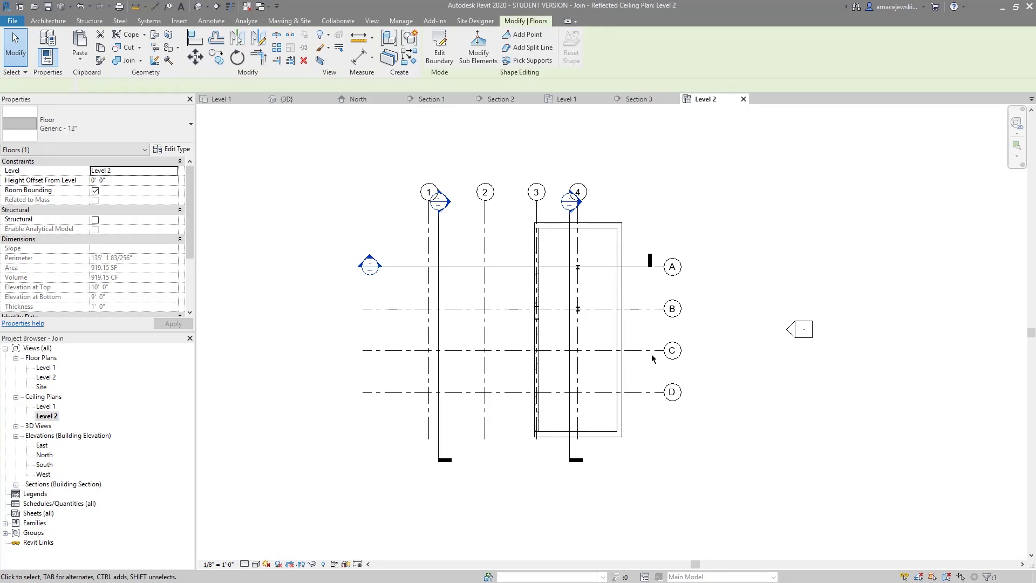
- Open Section 1 and inspect where the Level 2 floor meets the taller block's outer brick wall
{"action": "key", "text": "ctrl+Tab"}
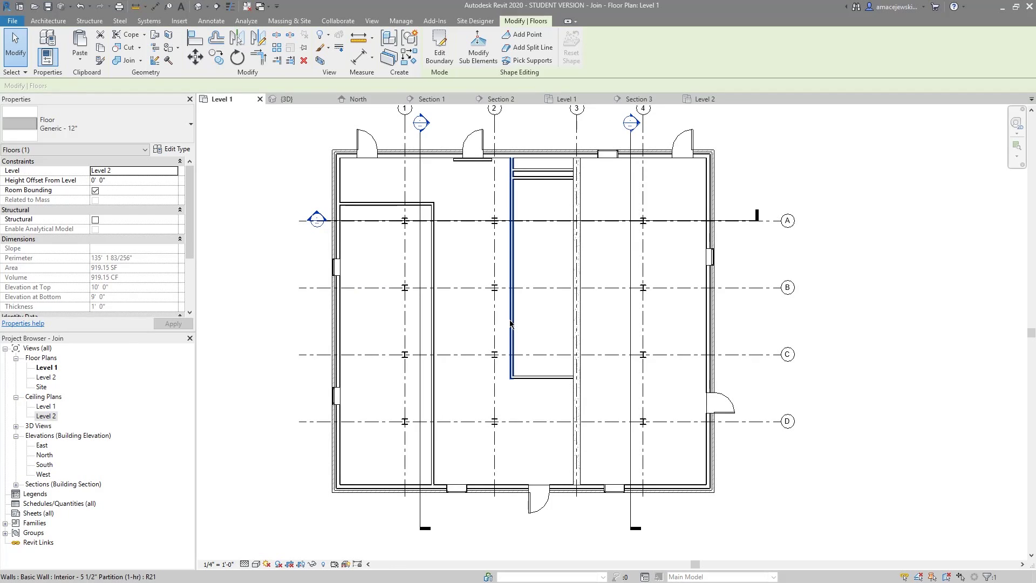
{"action": "double_click", "coordinate": [534, 292]}
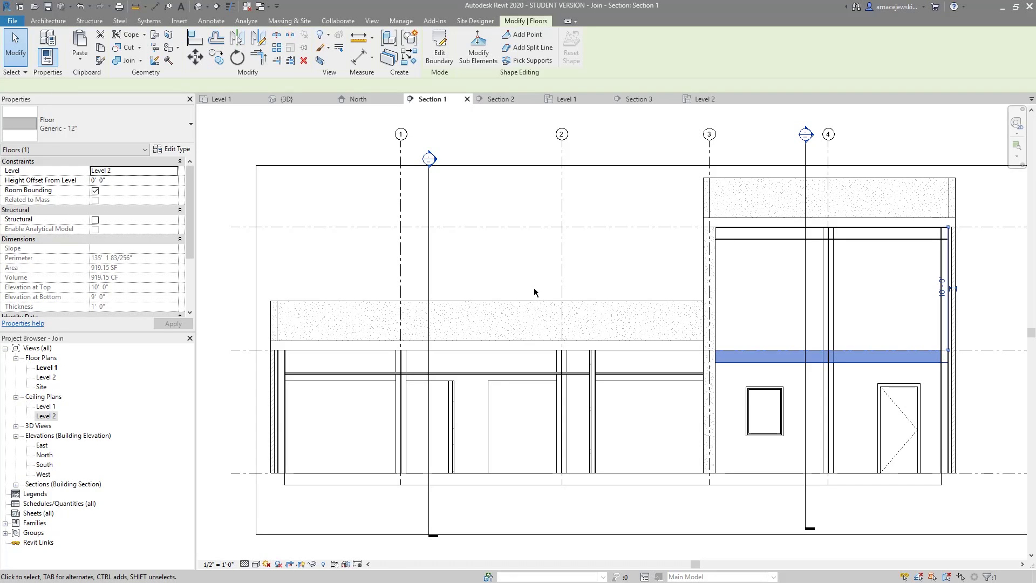
{"action": "scroll", "coordinate": [728, 370], "scroll_direction": "up", "scroll_amount": 5}
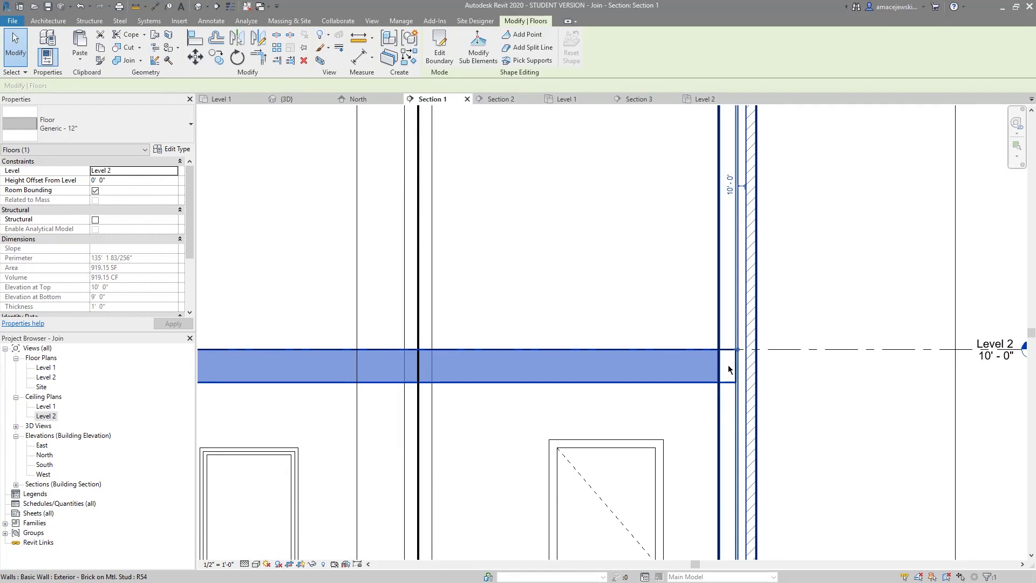
{"action": "scroll", "coordinate": [729, 369], "scroll_direction": "down", "scroll_amount": 5}
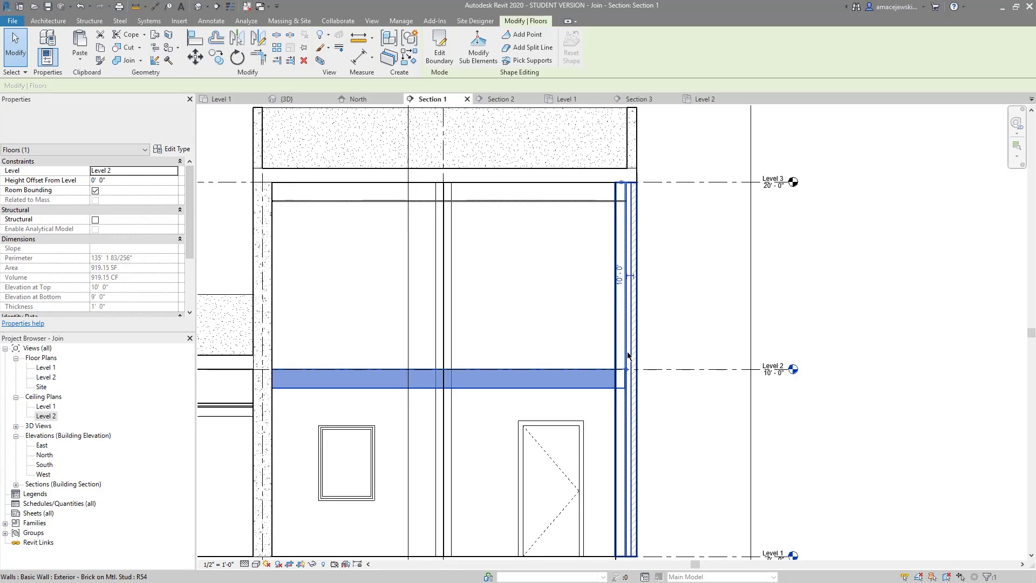
- Try to move the taller block's outer brick wall away from the building in Section 1
{"action": "left_click", "coordinate": [651, 347]}
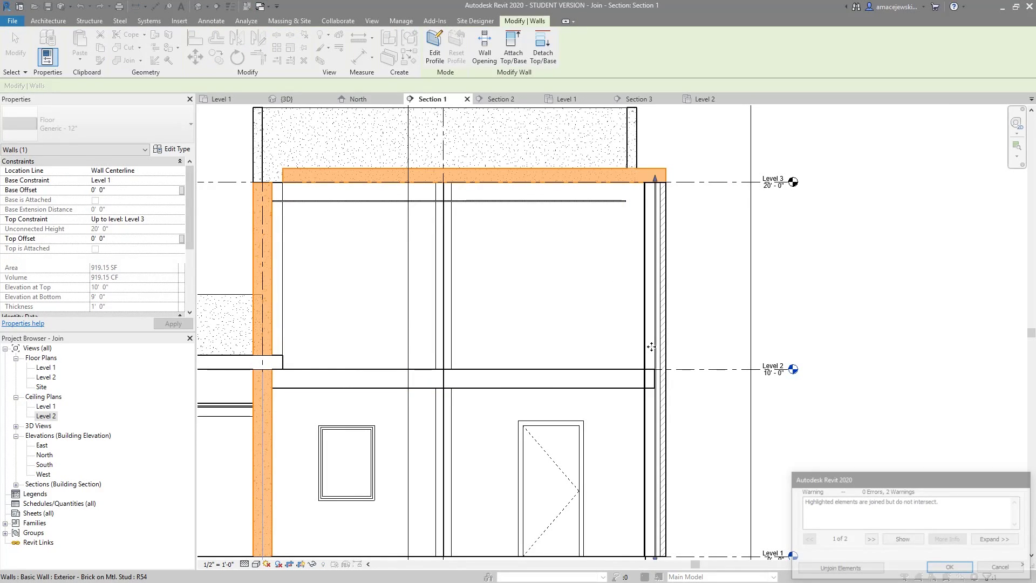
{"action": "scroll", "coordinate": [655, 386], "scroll_direction": "up", "scroll_amount": 2}
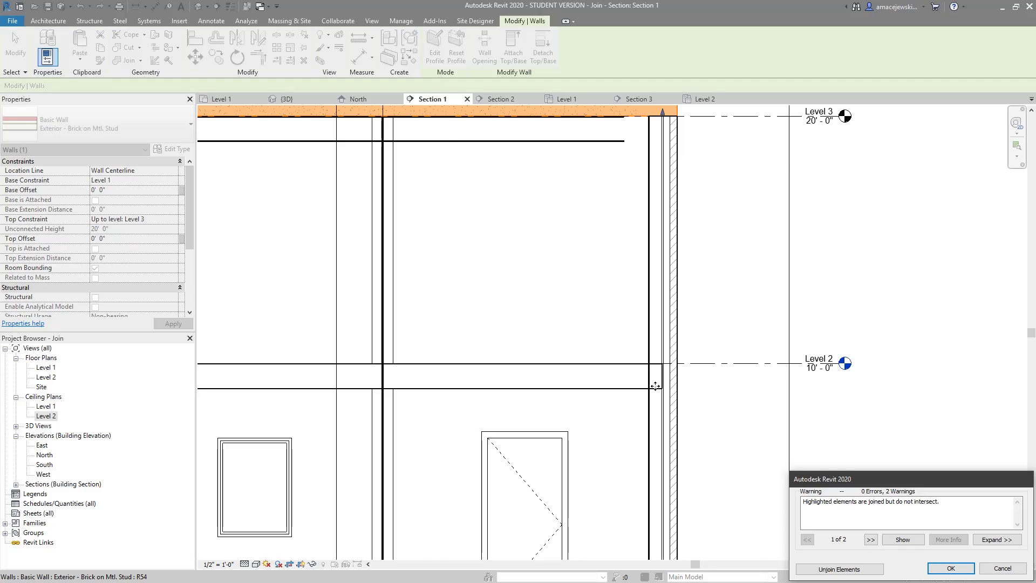
{"action": "scroll", "coordinate": [655, 386], "scroll_direction": "down", "scroll_amount": 2}
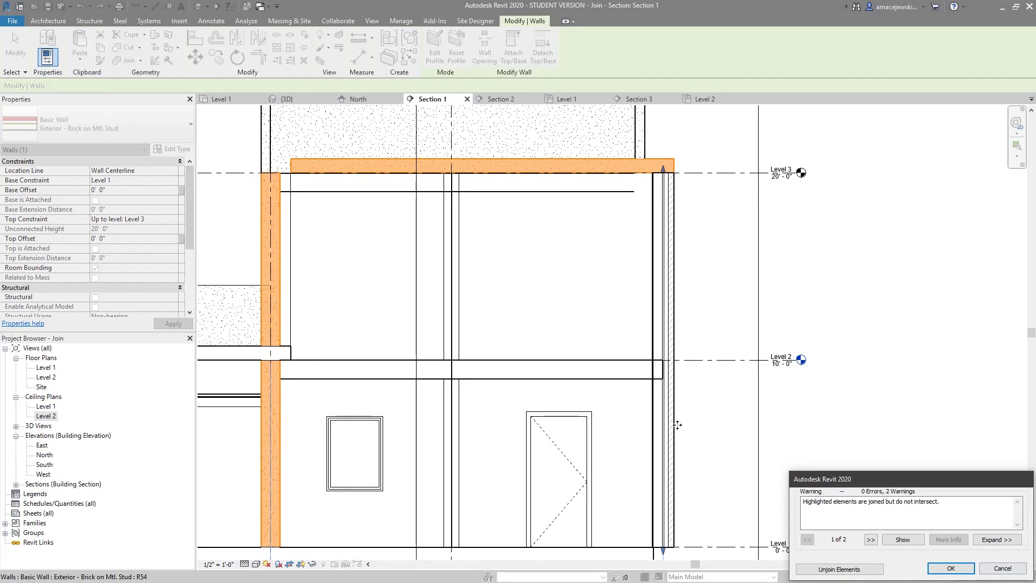
{"action": "left_click", "coordinate": [1003, 568]}
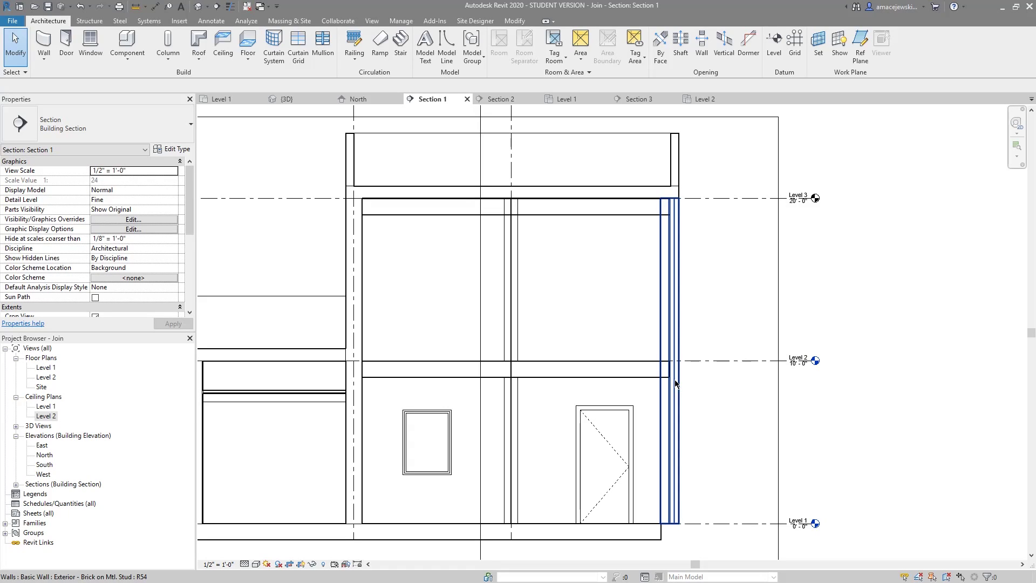
- Join the Level 2 floor with the taller block's outer brick wall in Section 1
{"action": "scroll", "coordinate": [676, 383], "scroll_direction": "up", "scroll_amount": 3}
{"action": "left_click", "coordinate": [591, 337]}
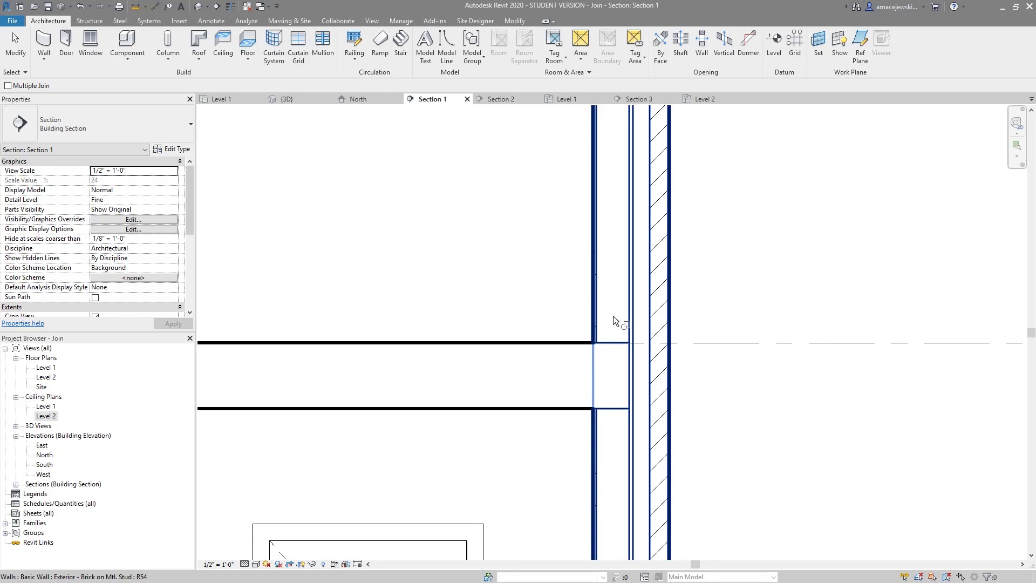
{"action": "left_click", "coordinate": [583, 351]}
{"action": "left_click", "coordinate": [636, 366]}
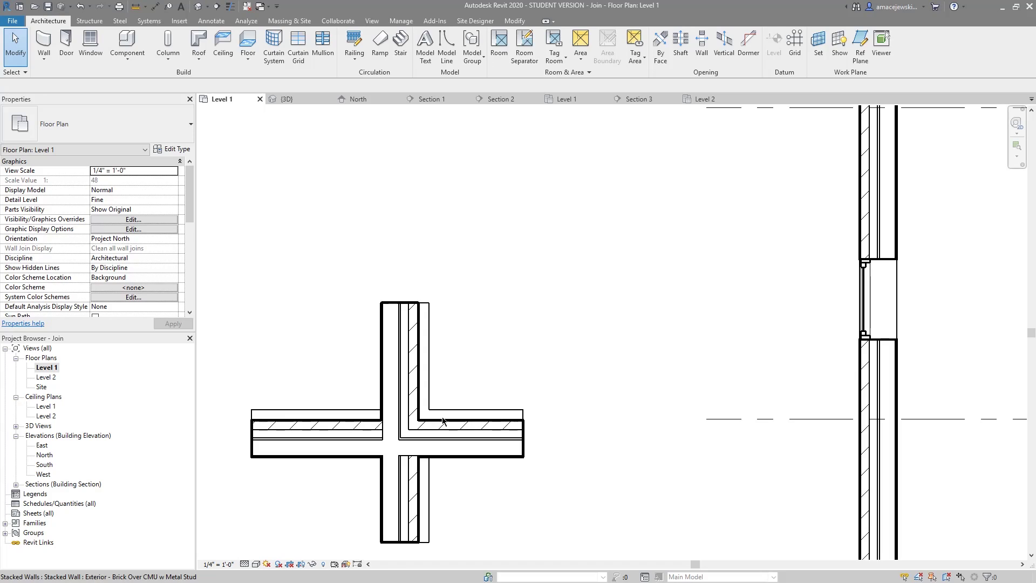
- On the Level 1 plan, replace the sample cross outside the building with two crossing Exterior - Brick on CMU walls and examine their intersection
{"action": "double_click", "coordinate": [442, 420]}
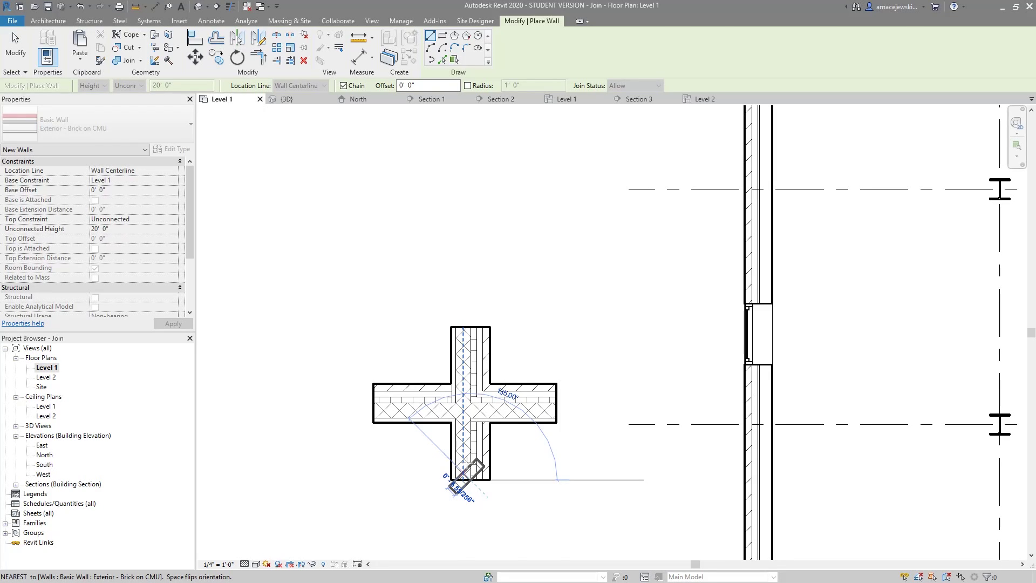
{"action": "key", "text": "Escape"}
{"action": "key", "text": "Escape"}
{"action": "scroll", "coordinate": [570, 365], "scroll_direction": "up", "scroll_amount": 5}
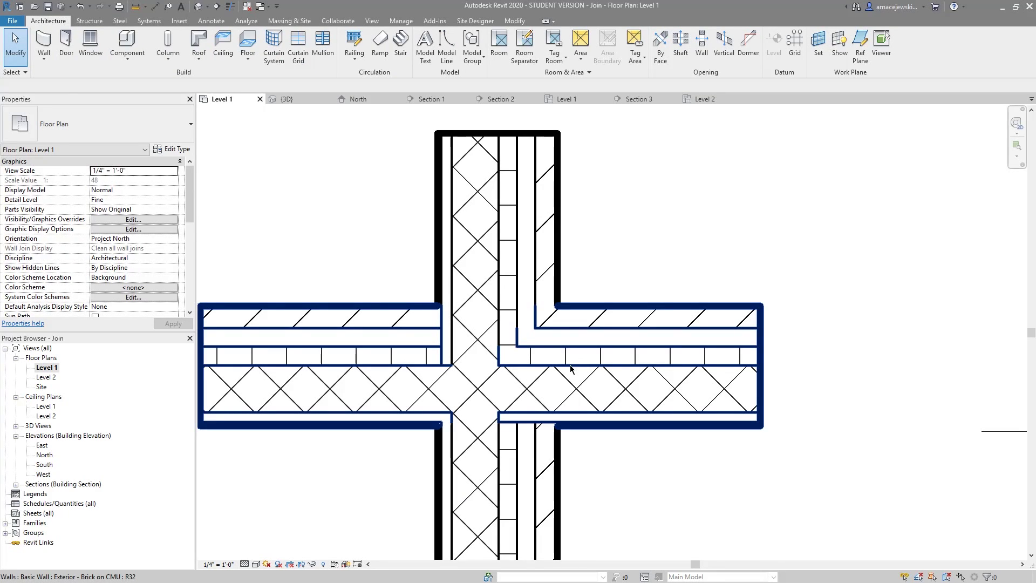
{"action": "left_click", "coordinate": [569, 365]}
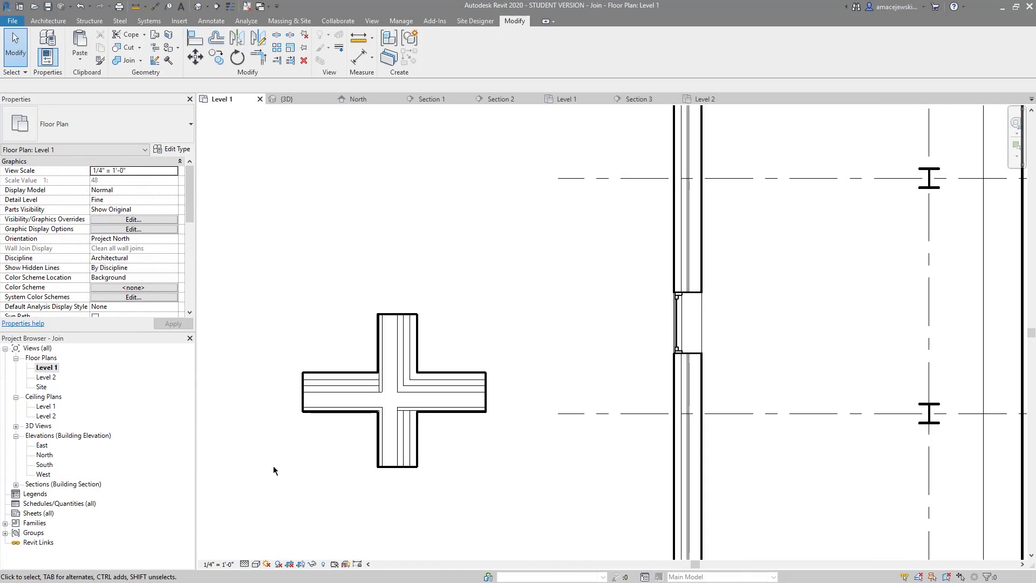
- In the 3D view, stretch the taller block's 12" concrete bearing wall up to about 16' 8 1/2" above Level 3
{"action": "scroll", "coordinate": [273, 466], "scroll_direction": "down", "scroll_amount": 3}
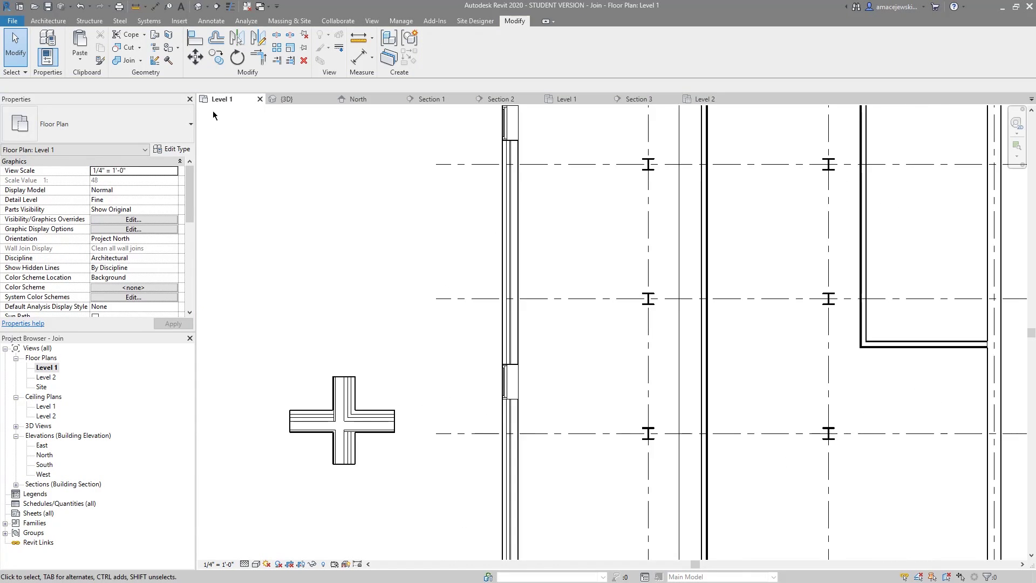
{"action": "left_click", "coordinate": [286, 99]}
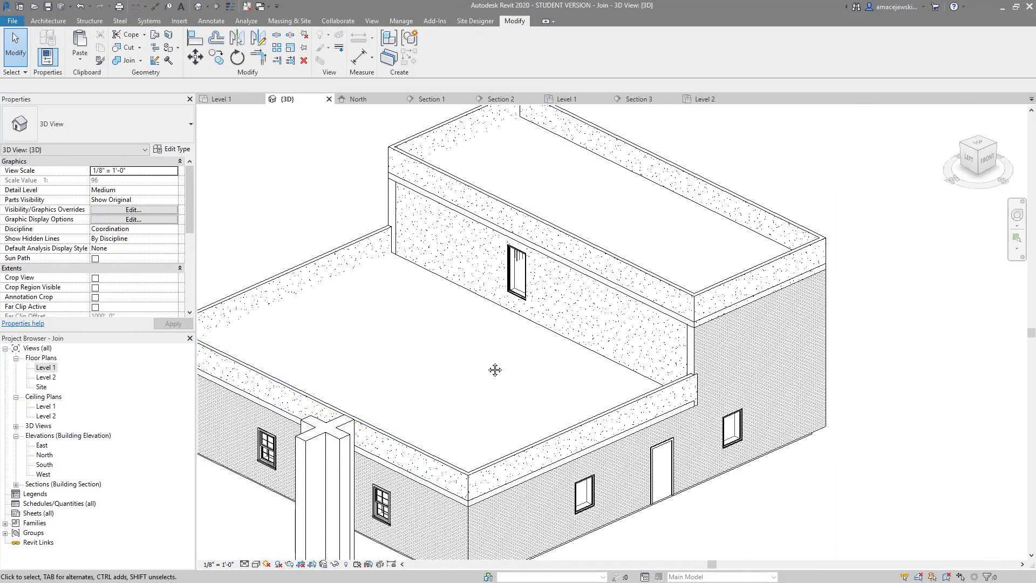
{"action": "left_click", "coordinate": [537, 371]}
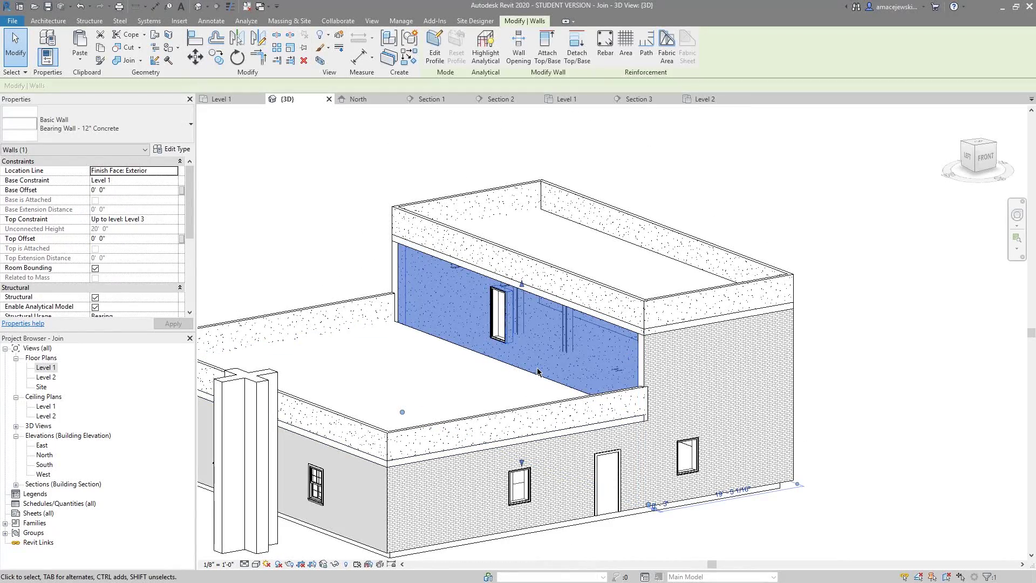
{"action": "middle_click_drag", "start_coordinate": [528, 283], "coordinate": [495, 314]}
{"action": "left_click_drag", "start_coordinate": [496, 315], "coordinate": [485, 178]}
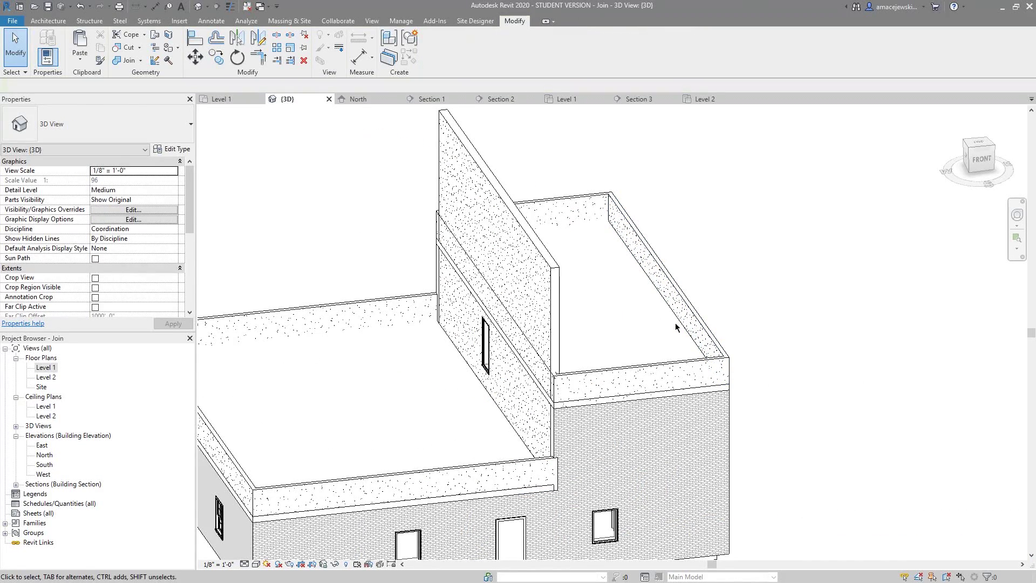
- Edit the upper roof's footprint and make all four boundary lines define the roof slope
{"action": "left_click", "coordinate": [675, 323]}
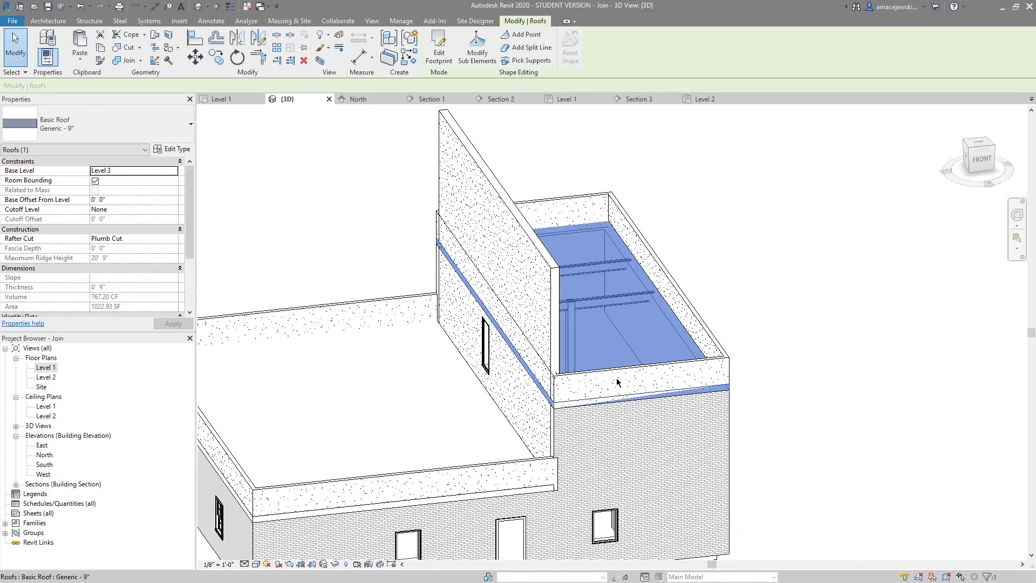
{"action": "double_click", "coordinate": [583, 323]}
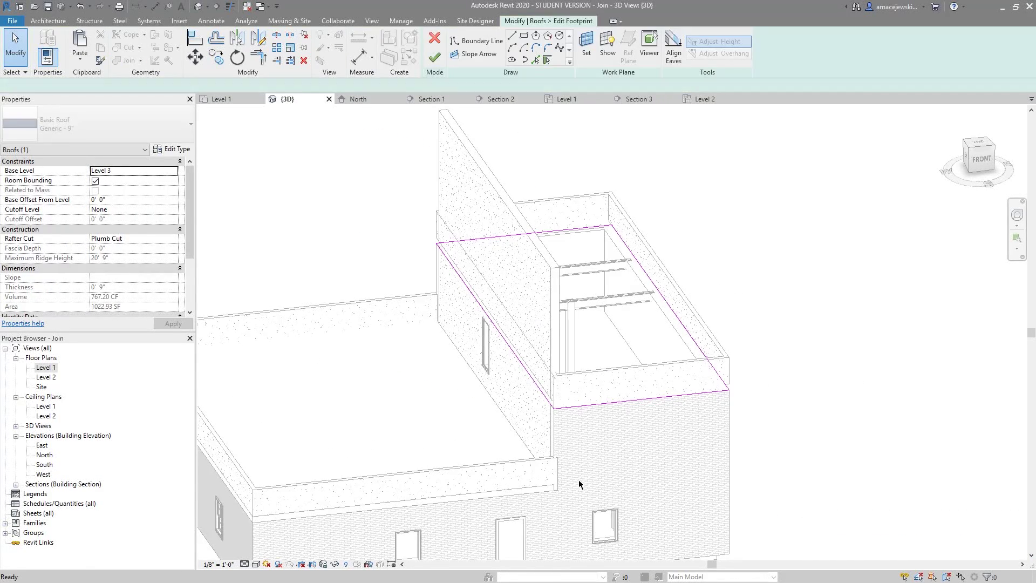
{"action": "key", "text": "Tab"}
{"action": "left_click", "coordinate": [487, 316]}
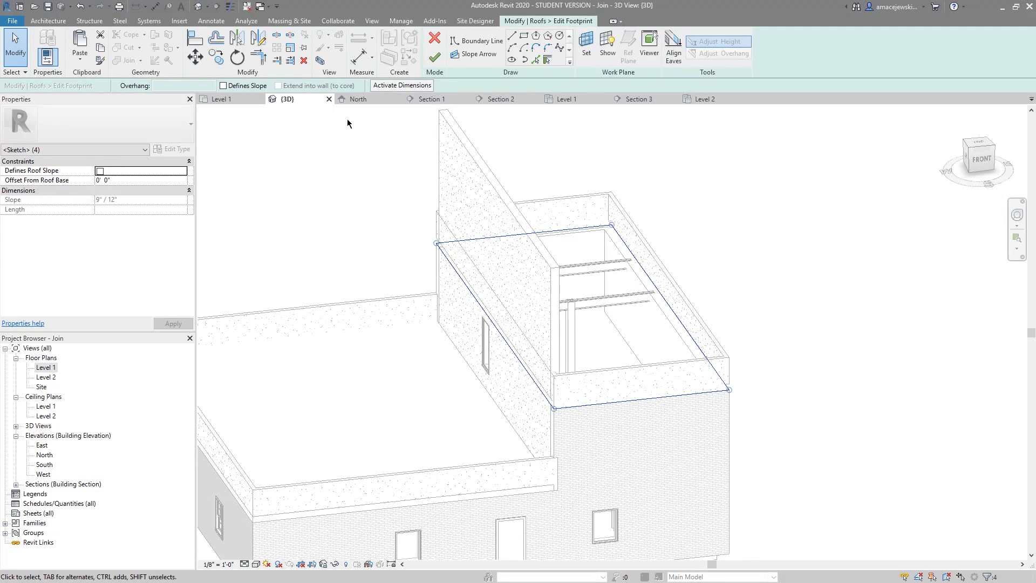
{"action": "left_click", "coordinate": [223, 86]}
{"action": "mouse_move", "coordinate": [260, 146]}
{"action": "middle_mouse_down", "text": "shift"}
{"action": "mouse_move", "coordinate": [459, 252]}
{"action": "mouse_move", "coordinate": [329, 201]}
{"action": "middle_mouse_up", "text": "shift"}
{"action": "key", "text": "Escape"}
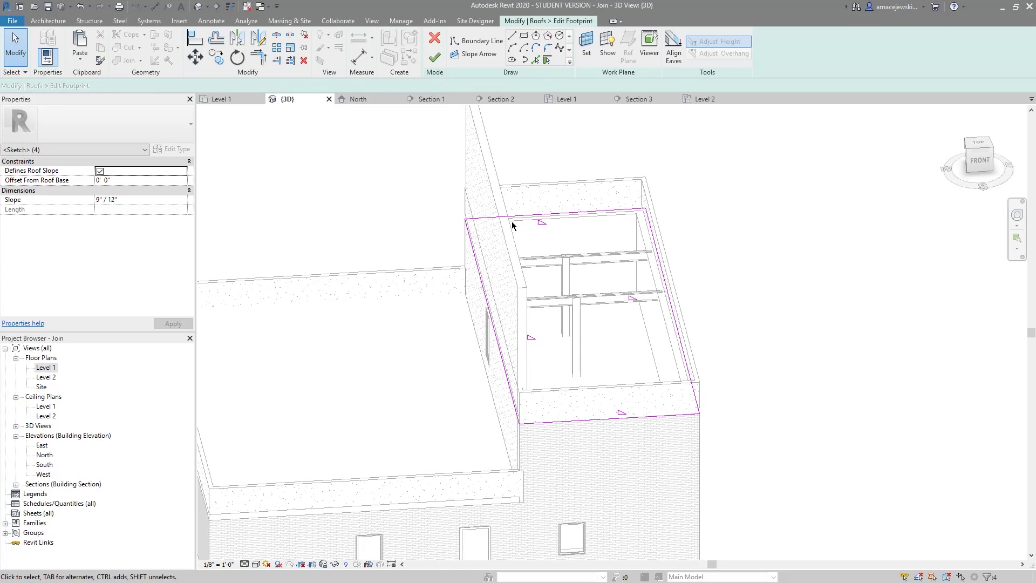
- Finish the upper roof's sloped footprint, declining to attach the highlighted walls
{"action": "key", "text": "Tab"}
{"action": "left_click", "coordinate": [512, 222]}
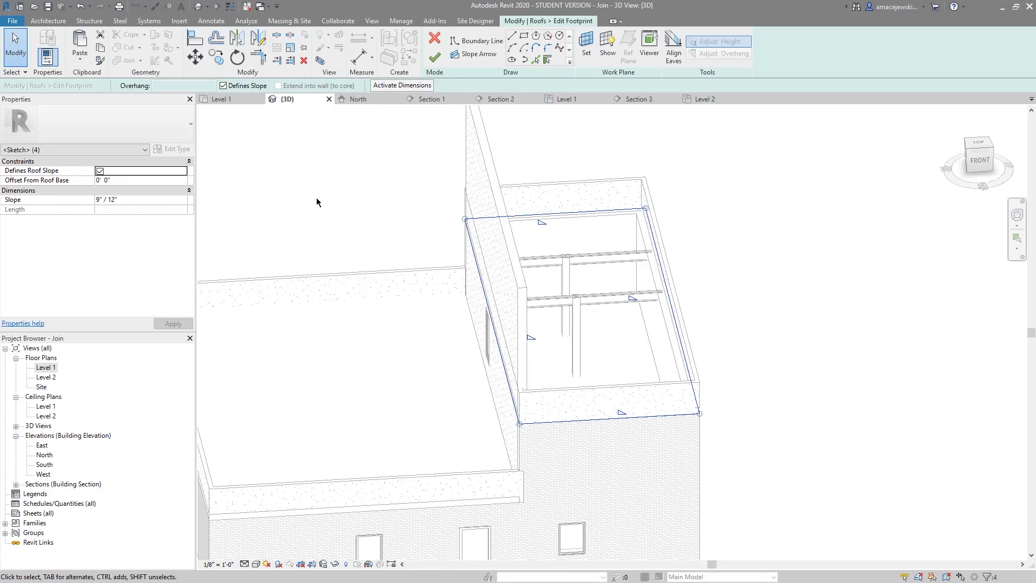
{"action": "left_click", "coordinate": [440, 64]}
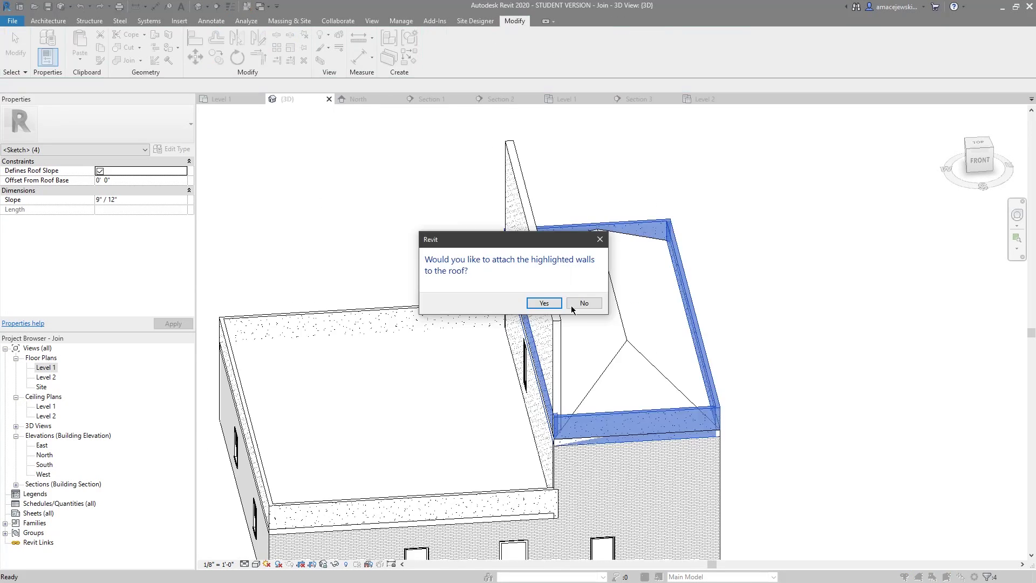
{"action": "left_click", "coordinate": [581, 302]}
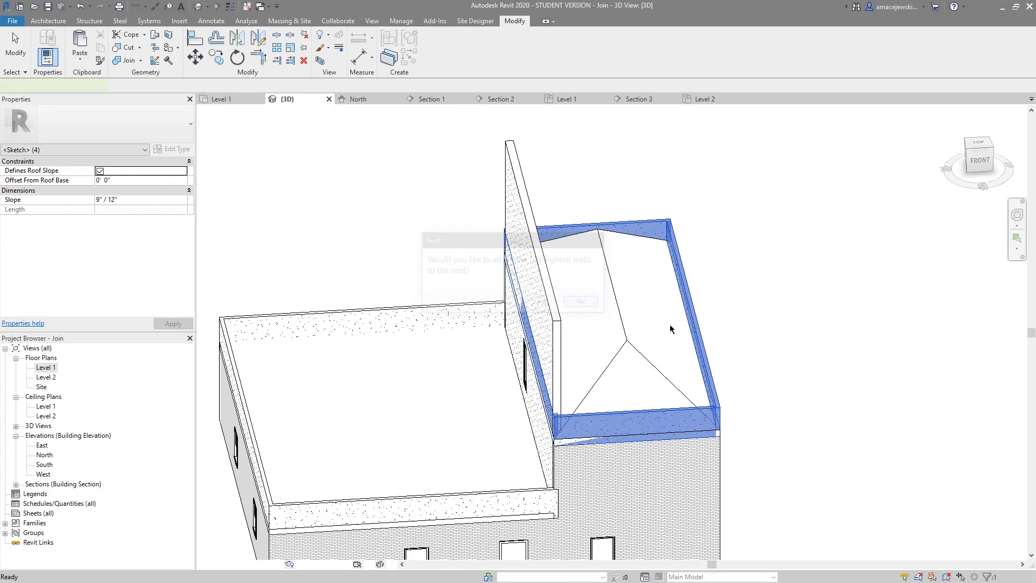
- Reopen the upper roof's footprint, offset its whole boundary outward by 3' without keeping a copy, and finish the edit
{"action": "left_click", "coordinate": [446, 65]}
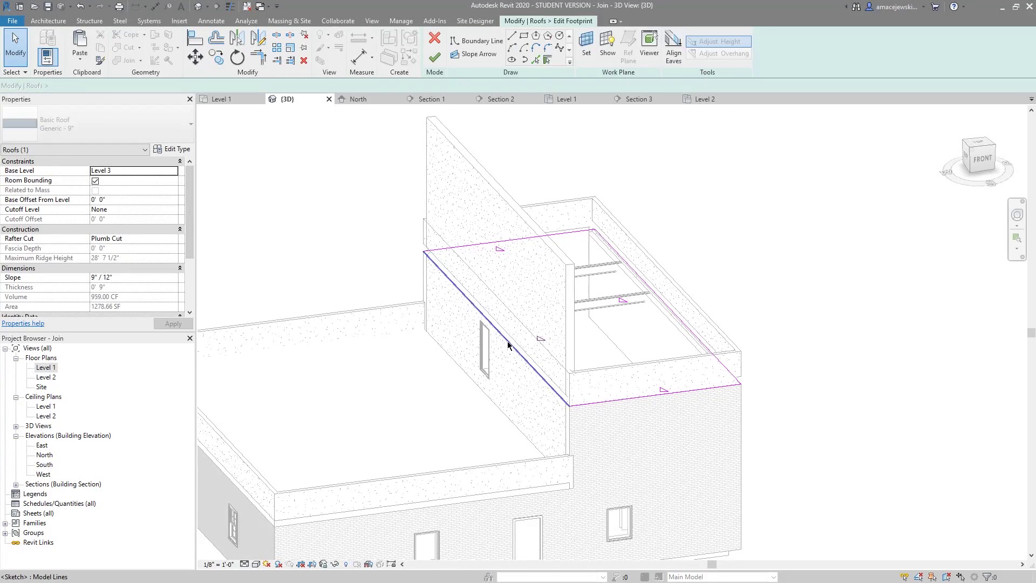
{"action": "key", "text": "Tab"}
{"action": "left_click", "coordinate": [508, 344]}
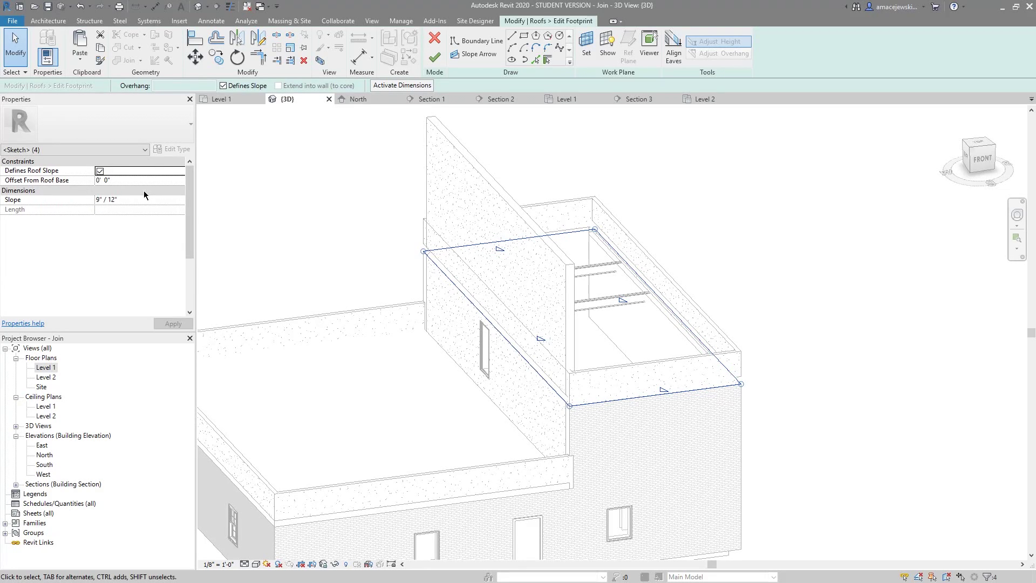
{"action": "key", "text": "o"}
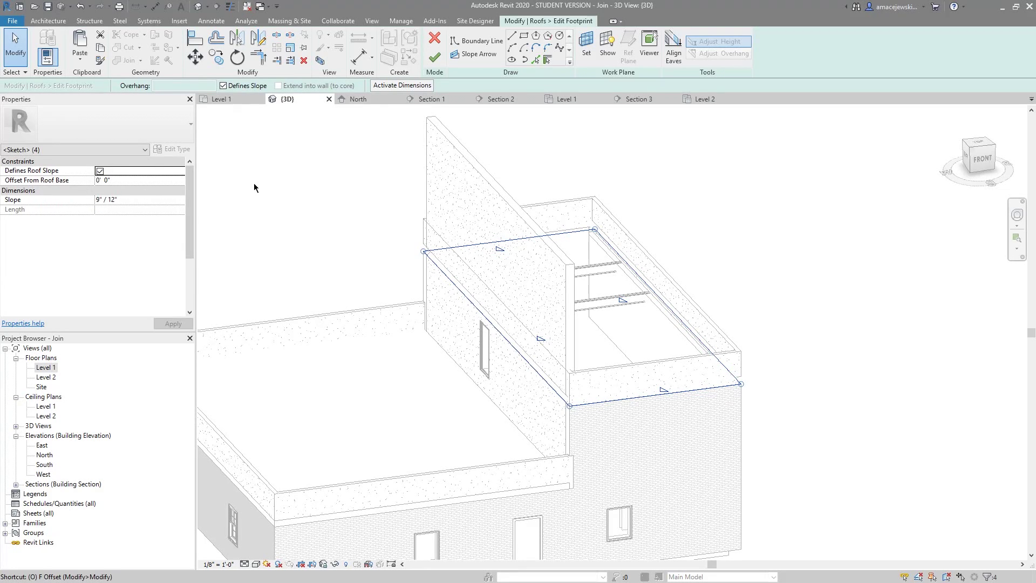
{"action": "type", "text": "f"}
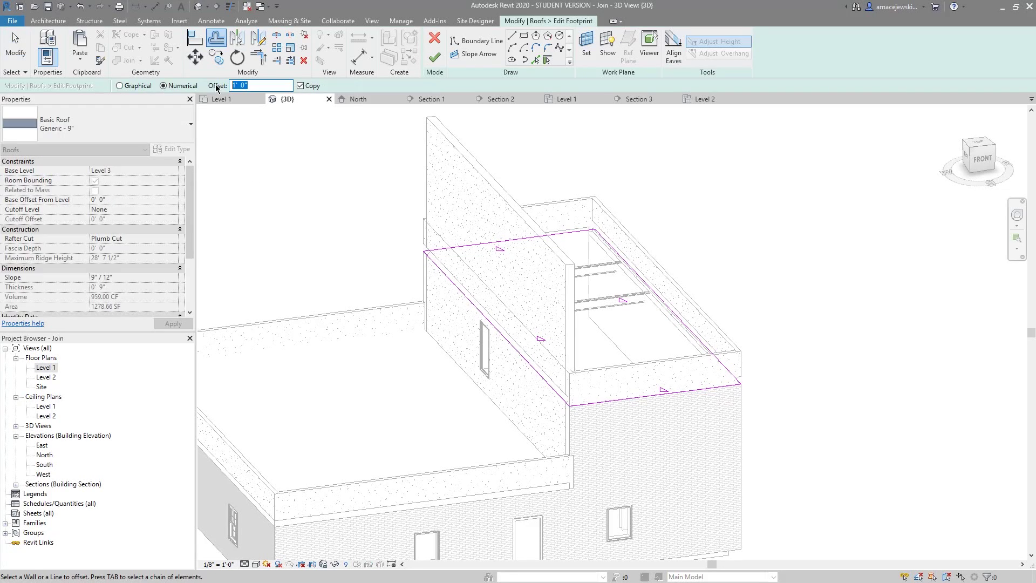
{"action": "type", "text": "3"}
{"action": "key", "text": "Tab"}
{"action": "left_click", "coordinate": [478, 246]}
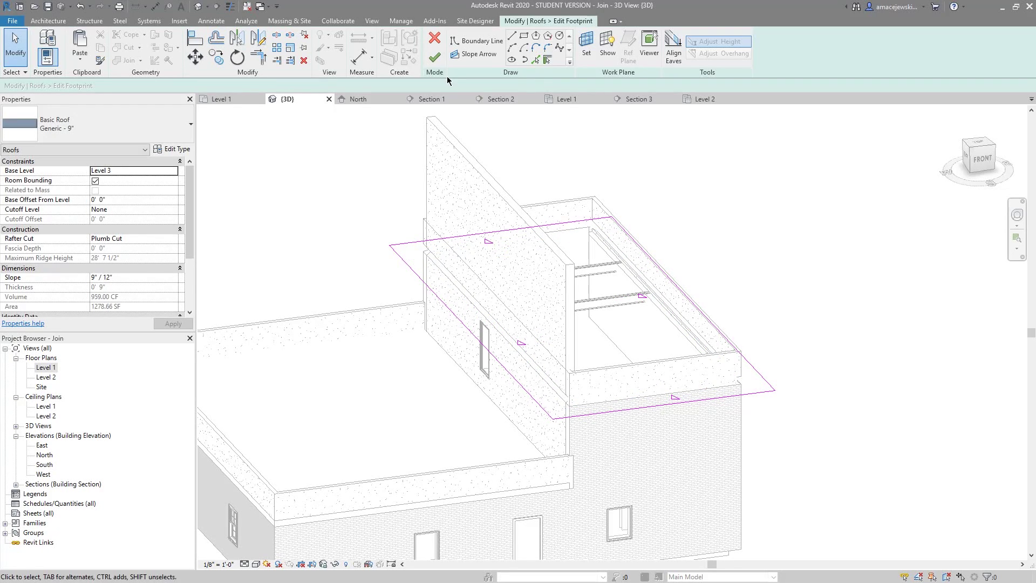
{"action": "left_click", "coordinate": [435, 56]}
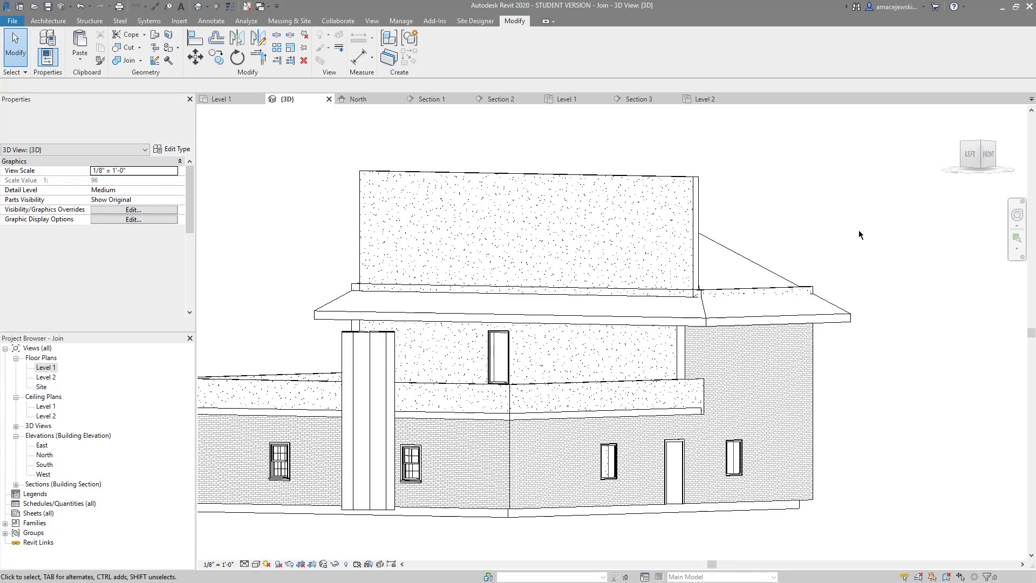
- Join the sloped upper roof with the taller block's 12" concrete bearing wall in the 3D view
{"action": "middle_click_drag", "start_coordinate": [859, 230], "coordinate": [771, 393], "text": "shift"}
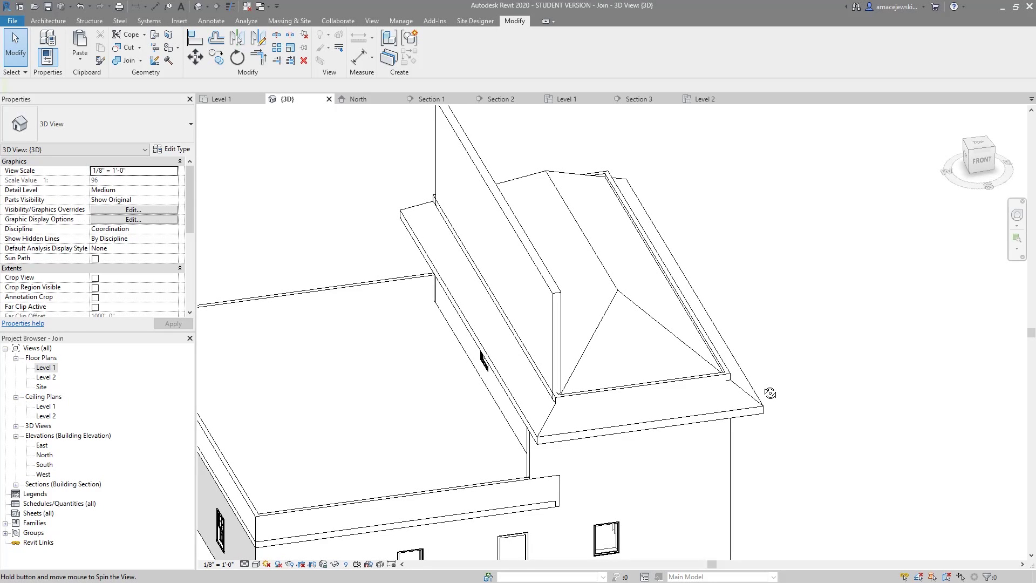
{"action": "middle_click_drag", "start_coordinate": [771, 394], "coordinate": [635, 390], "text": "shift"}
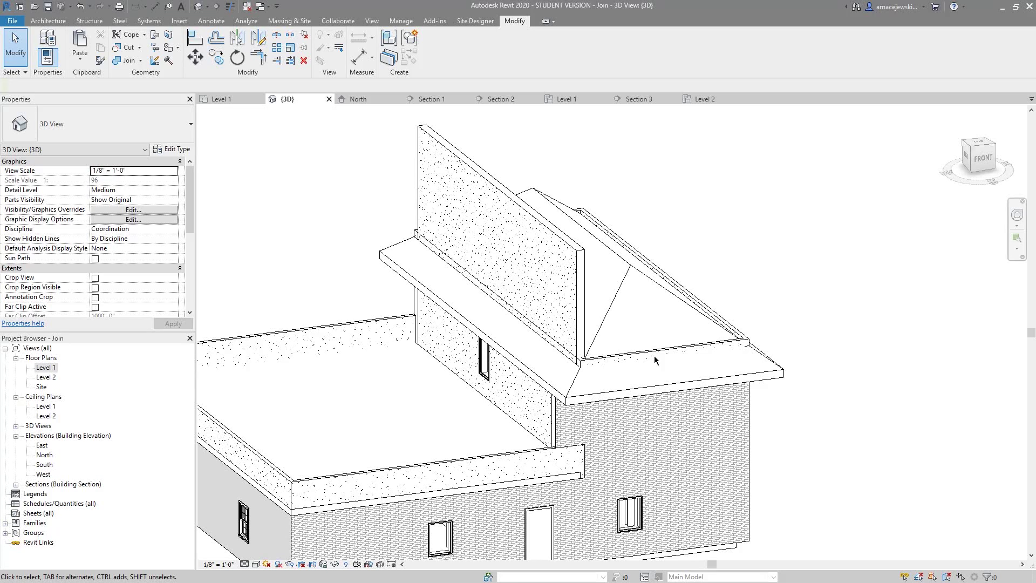
{"action": "left_click", "coordinate": [685, 353]}
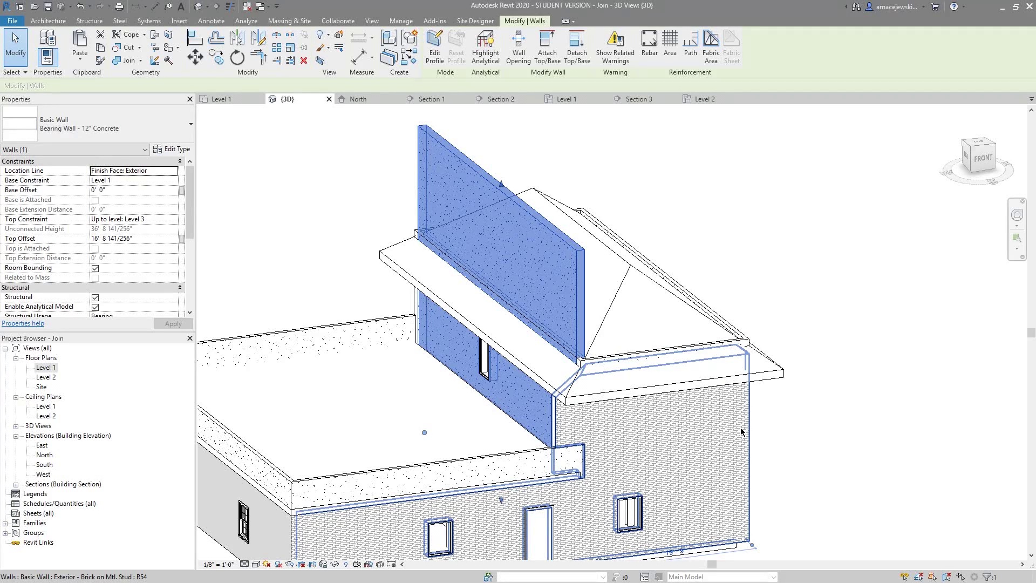
{"action": "key", "text": "Escape"}
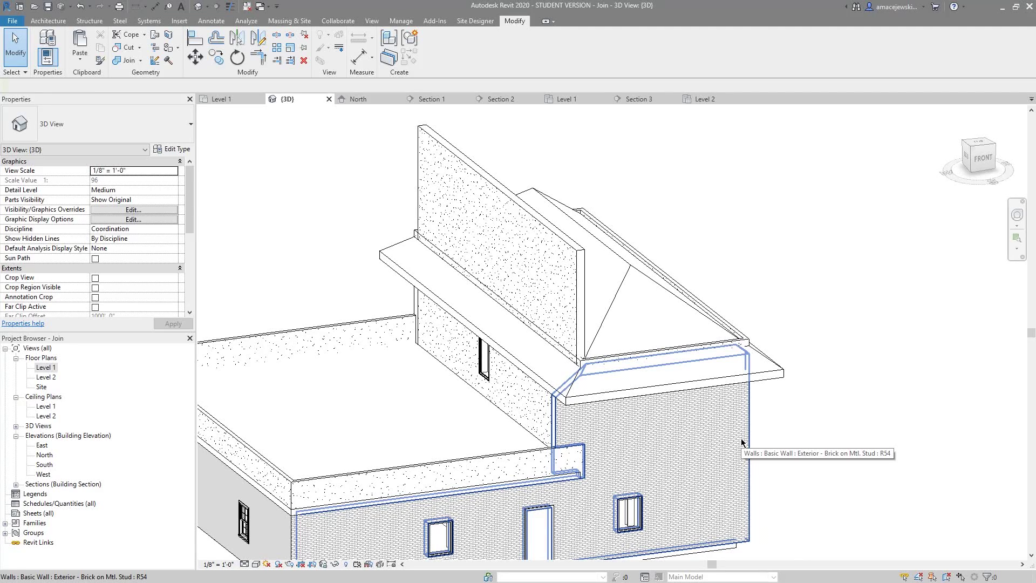
{"action": "left_click", "coordinate": [742, 443]}
{"action": "middle_click_drag", "start_coordinate": [741, 443], "coordinate": [741, 419], "text": "shift"}
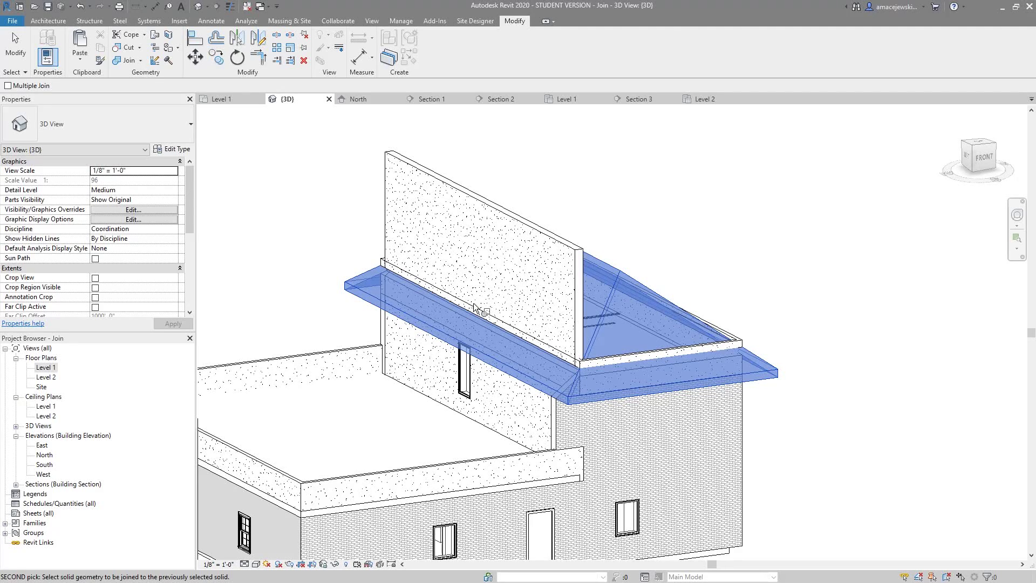
{"action": "left_click", "coordinate": [555, 374]}
- Temporarily isolate the sloped roof and the 12" concrete bearing wall in the 3D view
{"action": "scroll", "coordinate": [556, 324], "scroll_direction": "up", "scroll_amount": 2}
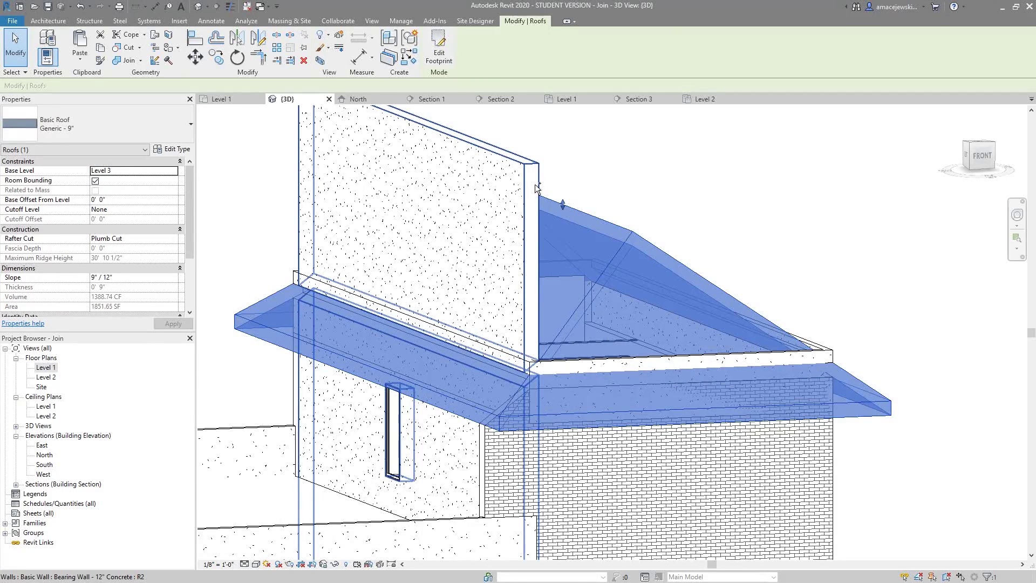
{"action": "left_click", "coordinate": [535, 184], "text": "ctrl"}
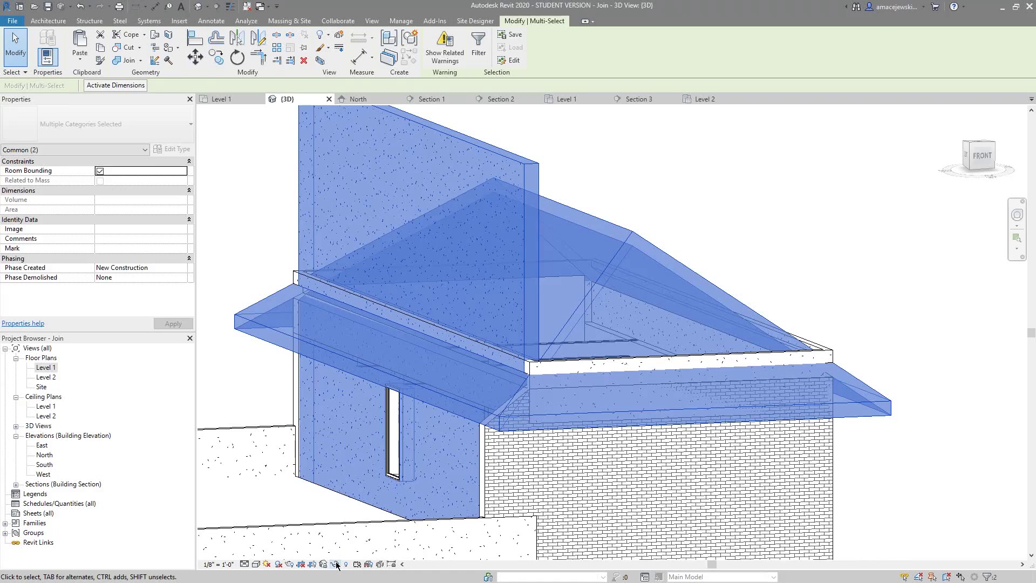
{"action": "left_click", "coordinate": [336, 564]}
{"action": "left_click", "coordinate": [367, 537]}
{"action": "left_click", "coordinate": [482, 352]}
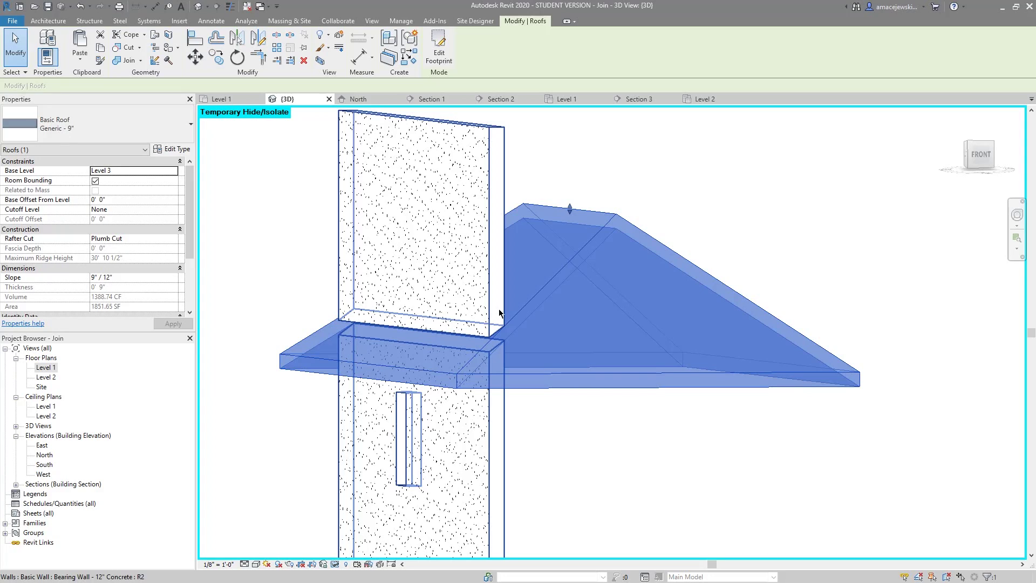
- Lower the isolated bearing wall's top to about 4' 4 5/8" below Level 3, and reset the temporary isolation
{"action": "left_click", "coordinate": [499, 313]}
{"action": "middle_click_drag", "start_coordinate": [499, 313], "coordinate": [755, 480], "text": "shift"}
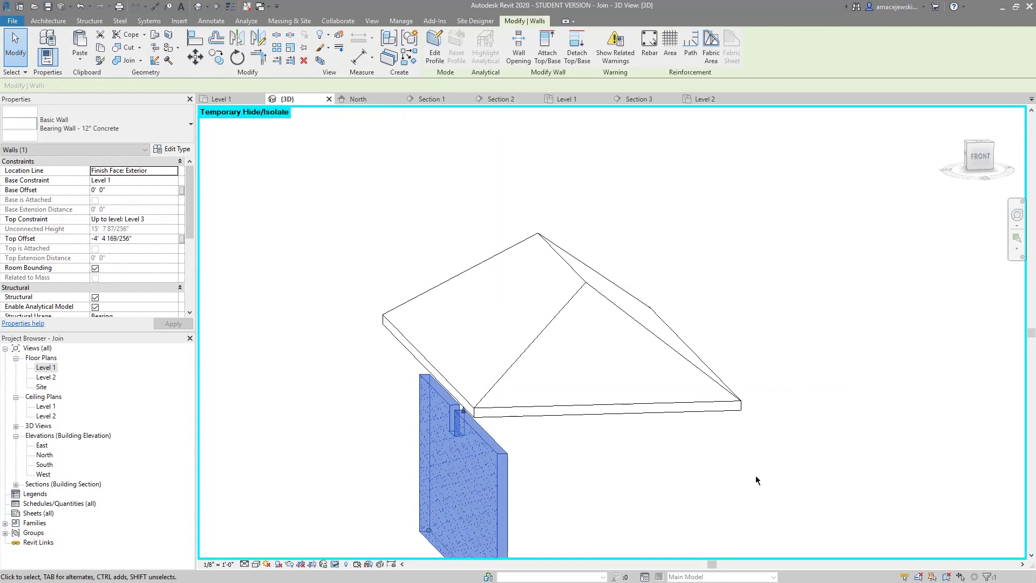
{"action": "middle_click_drag", "start_coordinate": [756, 480], "coordinate": [594, 518], "text": "shift"}
{"action": "left_click", "coordinate": [335, 564]}
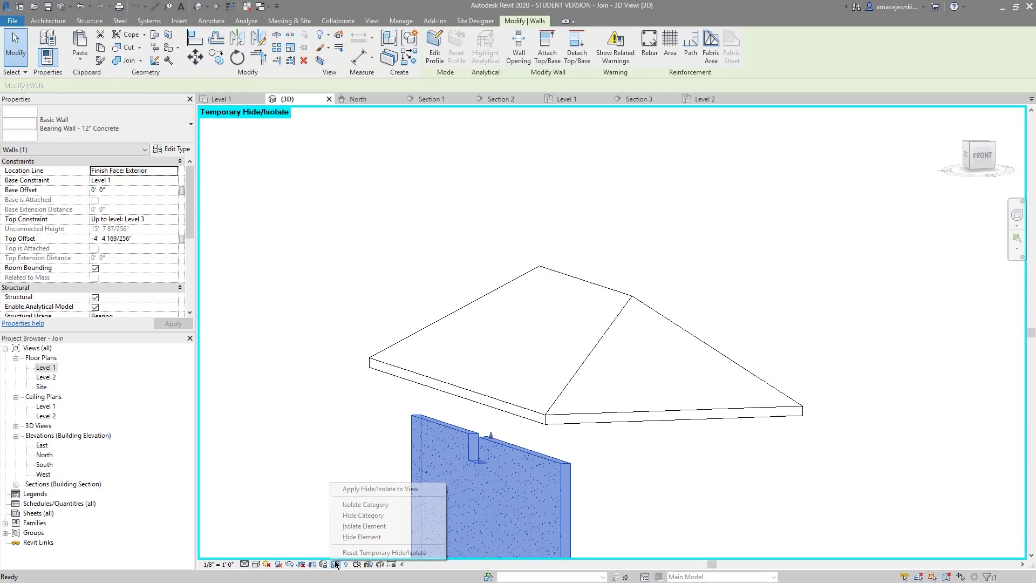
{"action": "left_click", "coordinate": [385, 552]}
{"action": "scroll", "coordinate": [588, 405], "scroll_direction": "up", "scroll_amount": 2}
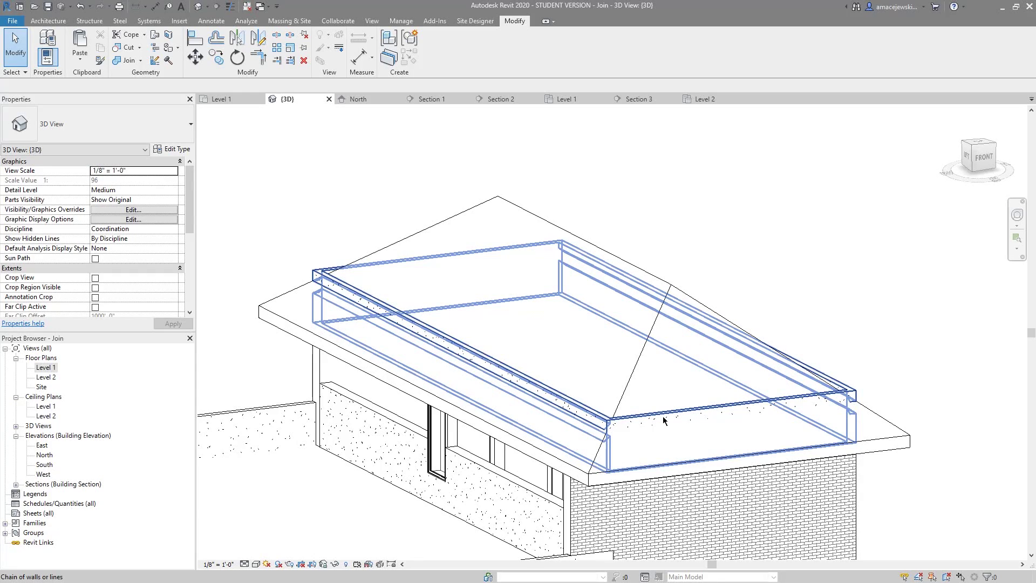
{"action": "scroll", "coordinate": [617, 432], "scroll_direction": "up", "scroll_amount": 4}
{"action": "key", "text": "j"}
{"action": "key", "text": "g"}
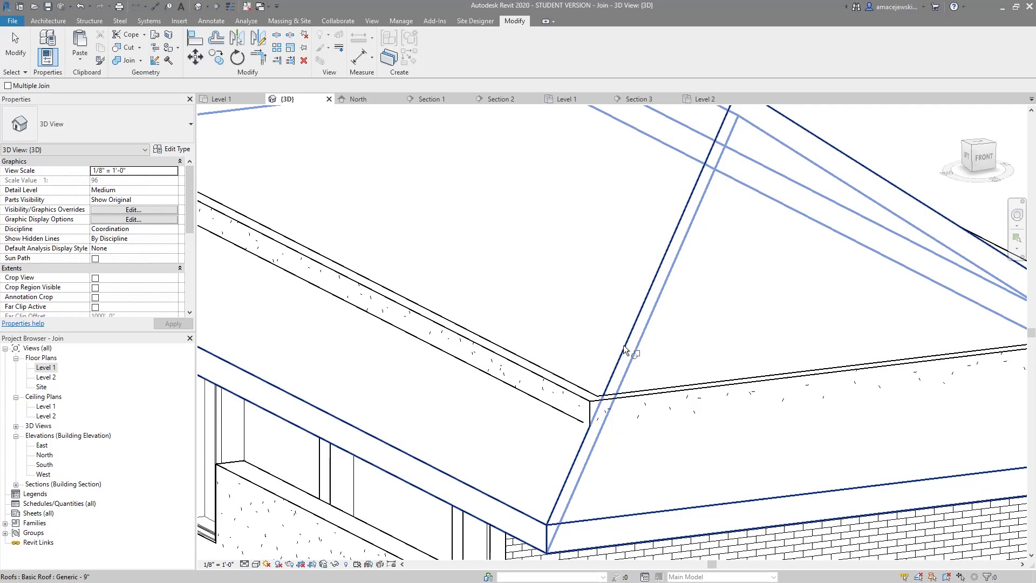
{"action": "middle_click", "coordinate": [497, 373]}
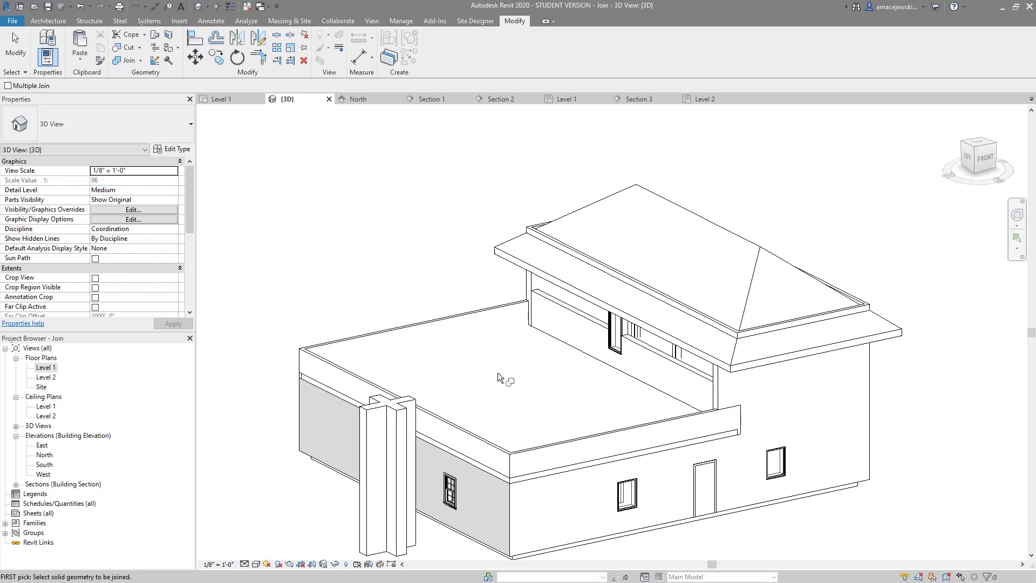
{"action": "key", "text": "Escape"}
- Show the available Join commands for joining geometry, unjoining geometry and switching the join order
{"action": "middle_click_drag", "start_coordinate": [509, 372], "coordinate": [534, 364]}
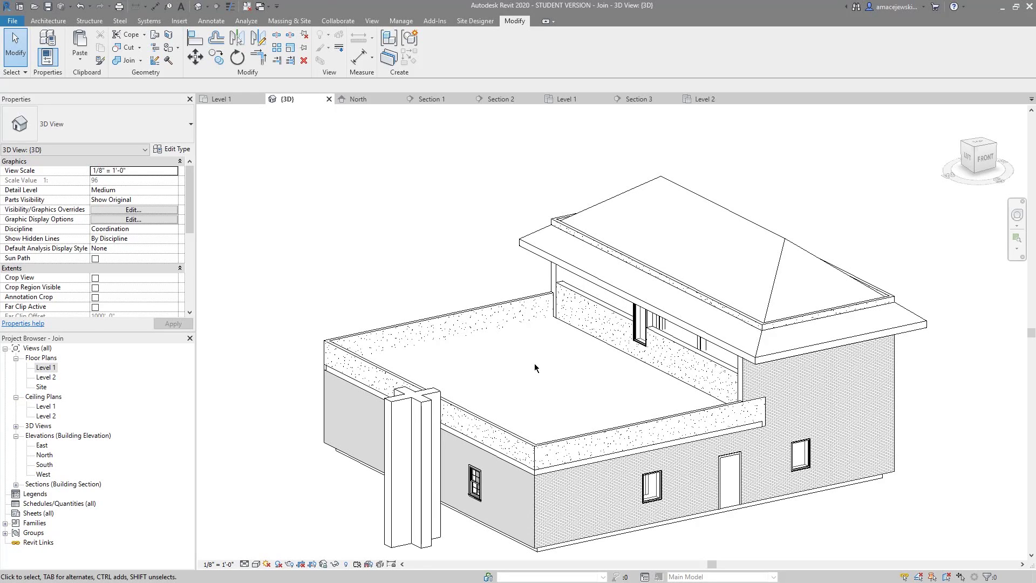
{"action": "left_click", "coordinate": [140, 60]}
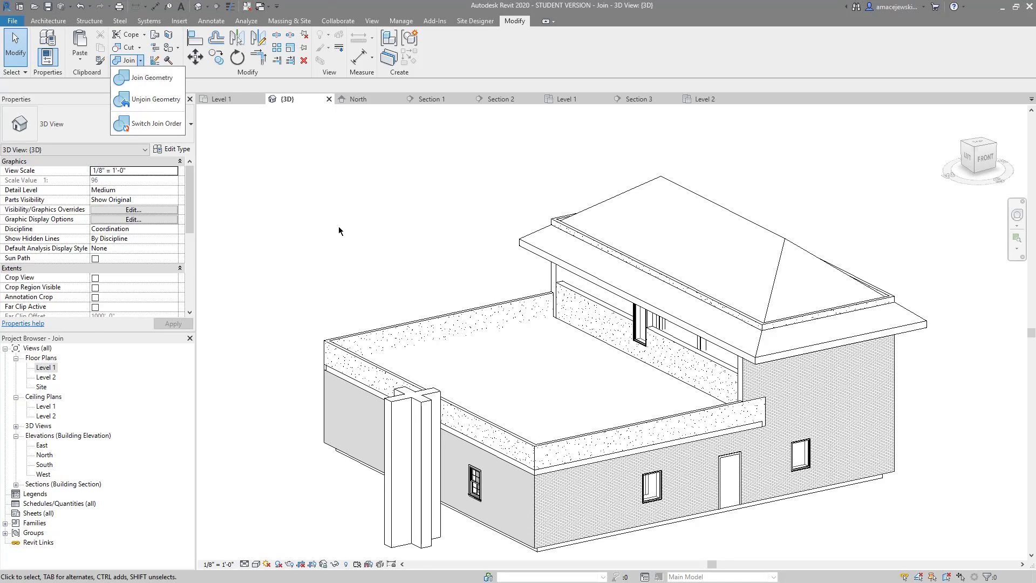